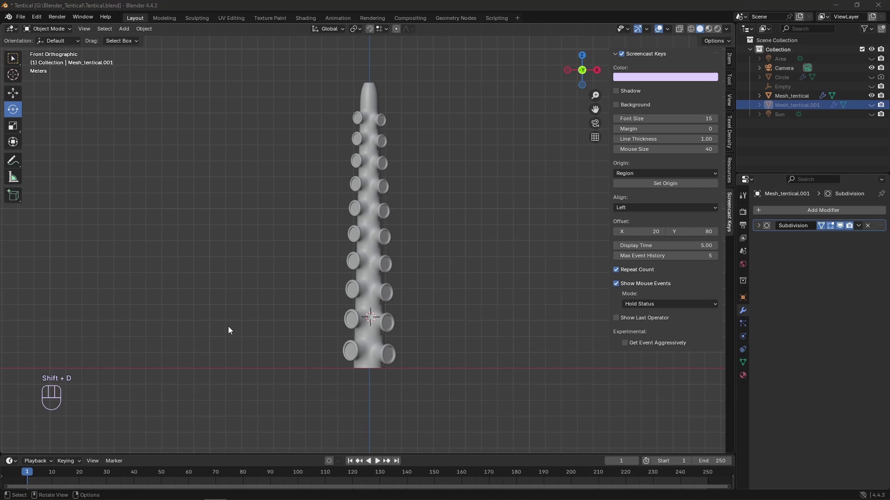
Step: Add an armature and set its location to 0 m on X, Y and Z
key("shift+a")
left_click(239, 375)
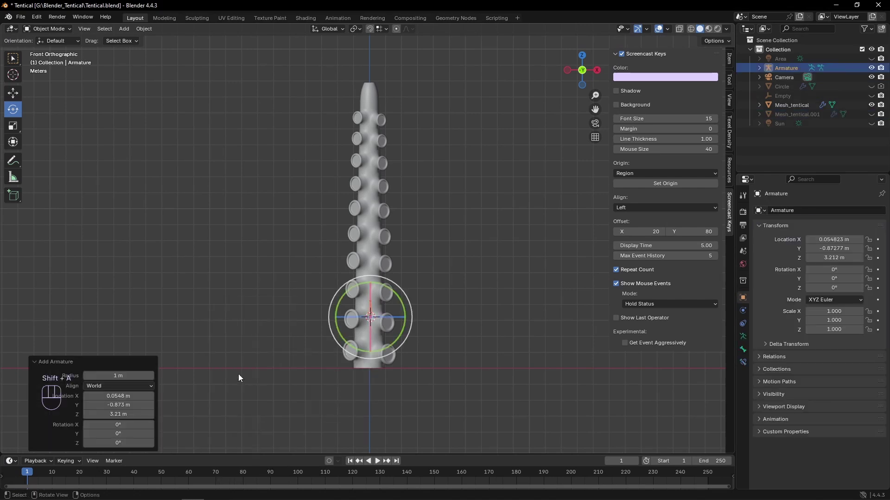
left_click_drag(814, 240, 820, 240)
left_click(823, 239)
type("0")
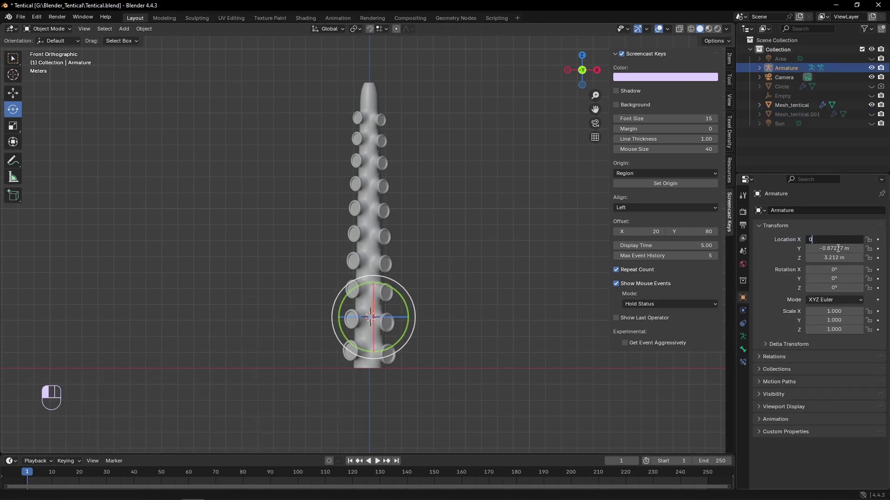
left_click(837, 249)
type("0")
left_click(831, 258)
type("0")
key("Return")
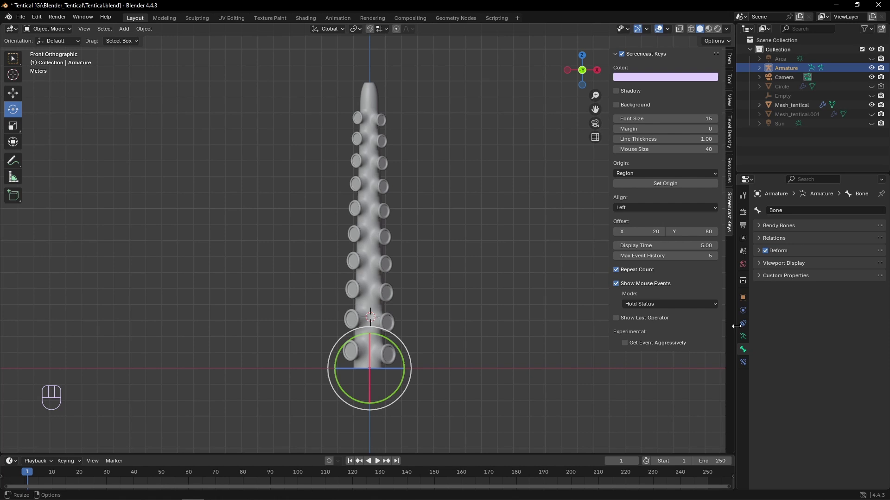
Step: Make the armature display In Front of the tentacle mesh
left_click(743, 337)
type("in")
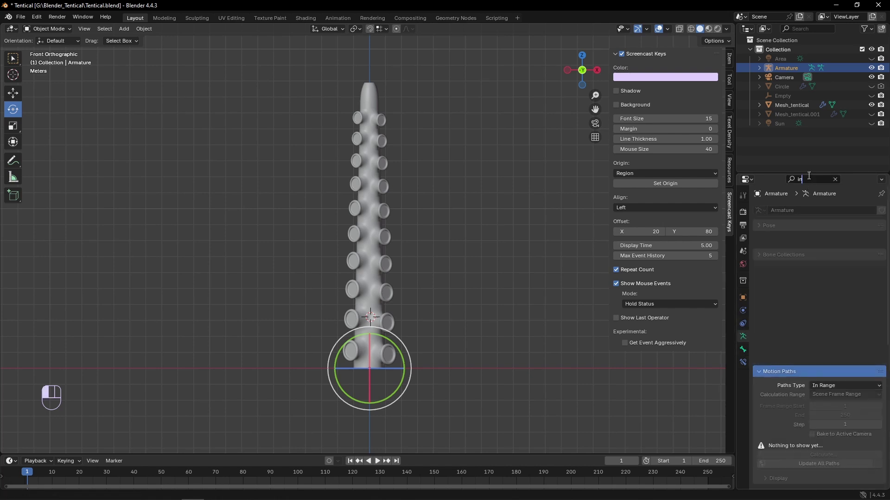
left_click(808, 426)
Step: In Edit Mode, raise the bone's tip about 16.95 m along Z to the tentacle's tip
scroll(252, 400, "up", 3)
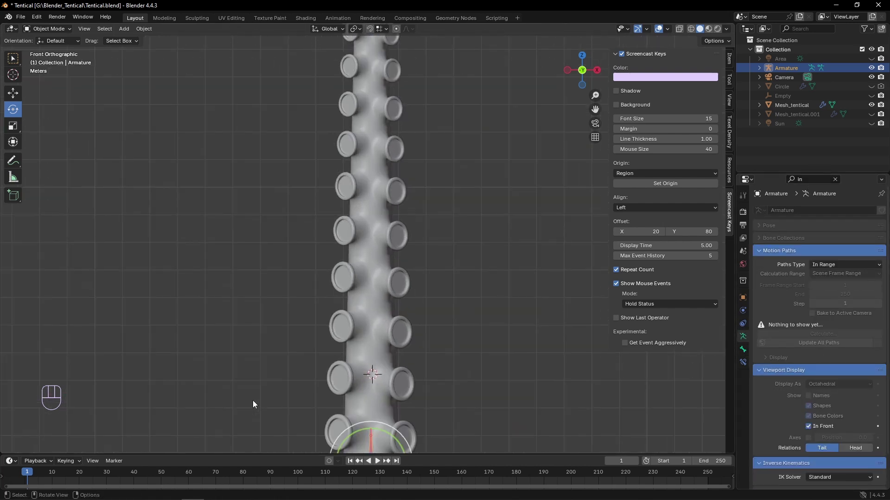
middle_click_drag(252, 401, 242, 271, "shift")
key("Tab")
left_click(13, 74)
left_click(13, 94)
scroll(318, 214, "down", 4)
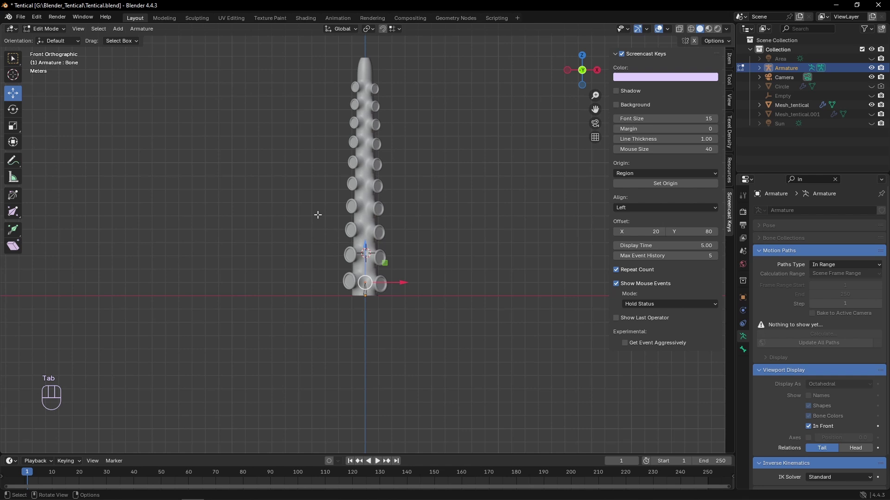
middle_click_drag(318, 214, 321, 272, "shift")
left_click_drag(367, 300, 366, 106)
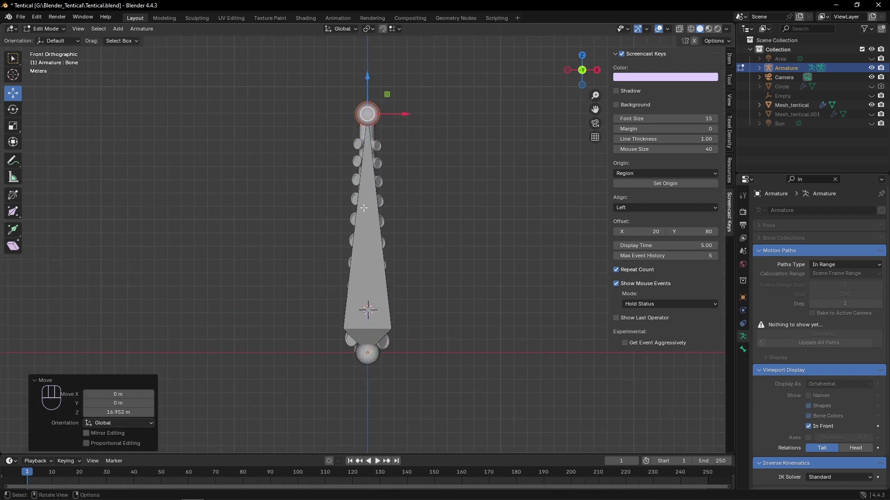
Step: Subdivide the long bone into a chain of seven bones
right_click(363, 205)
left_click(364, 205)
left_click(151, 444)
left_click(151, 444)
left_click(151, 444)
left_click(151, 444)
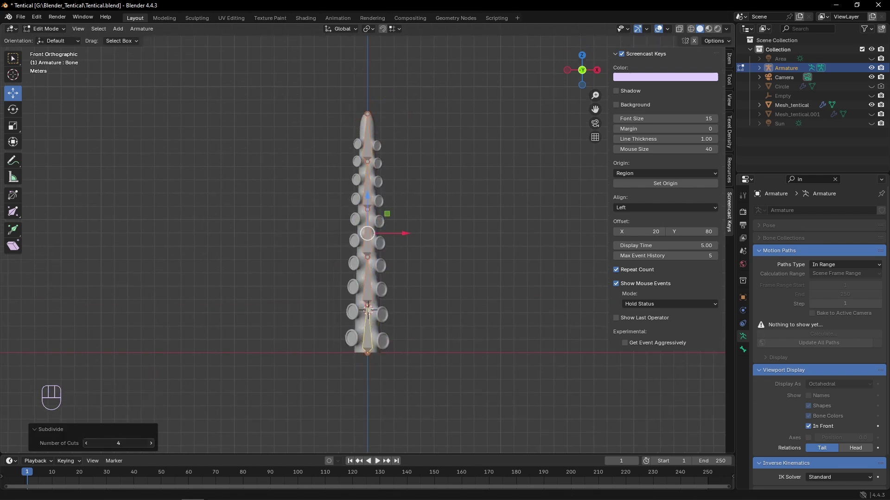
left_click(151, 444)
Step: Extrude a new bone about 2.01 m straight up along Z from the chain's tip
middle_click_drag(337, 139, 326, 246, "shift")
left_click(356, 222)
middle_click_drag(296, 210, 302, 231, "shift")
scroll(302, 230, "up", 4)
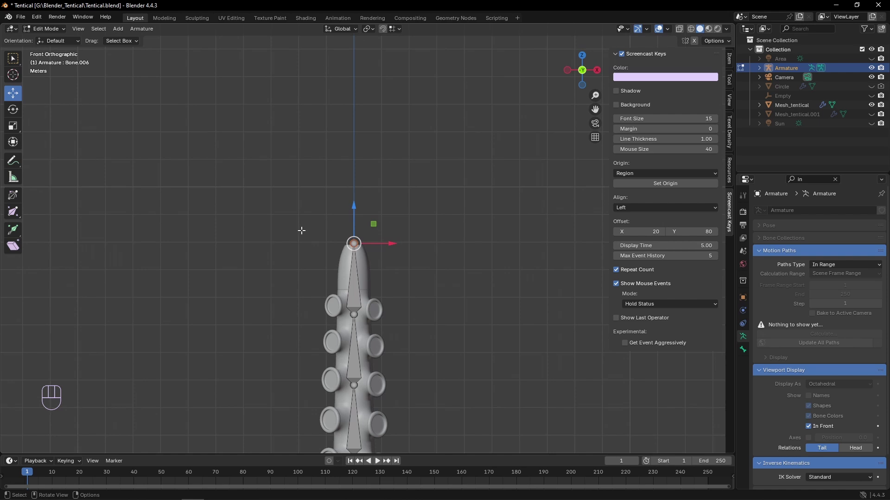
key("e")
key("z")
left_click(302, 173)
Step: Turn off Deform for the extruded tip bone and expand its Relations settings
scroll(816, 301, "up", 5)
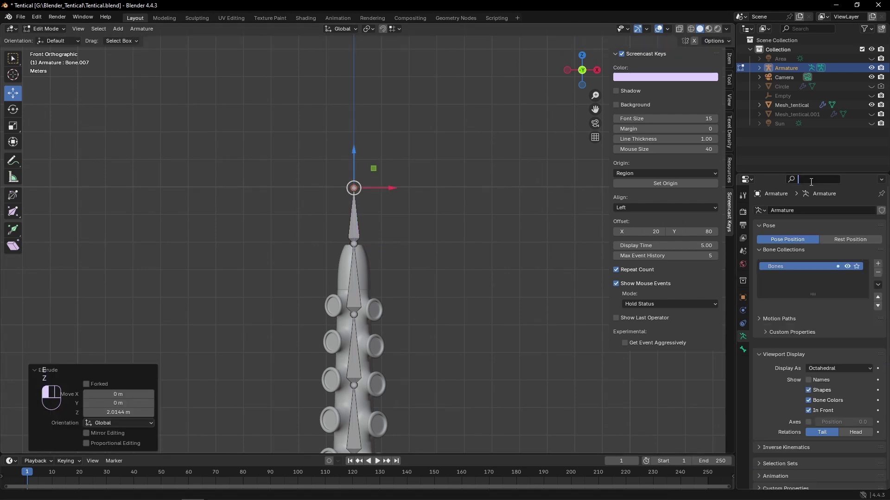
left_click(743, 350)
left_click(765, 362)
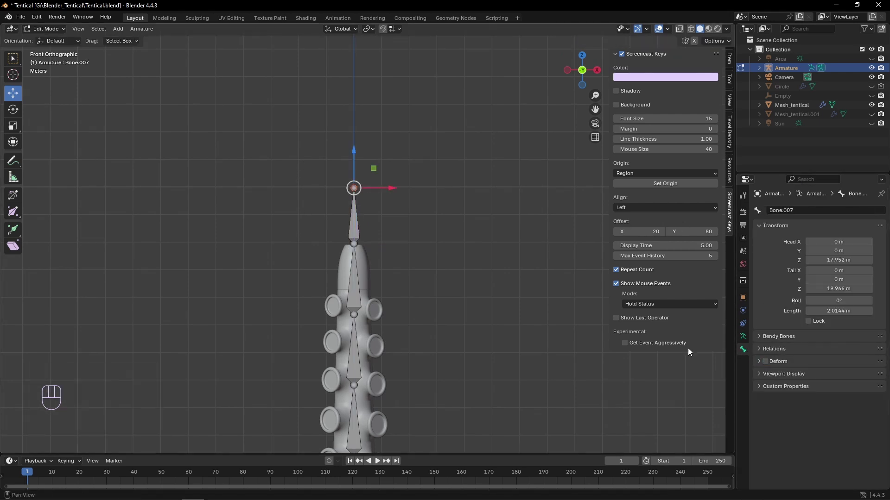
left_click(760, 349)
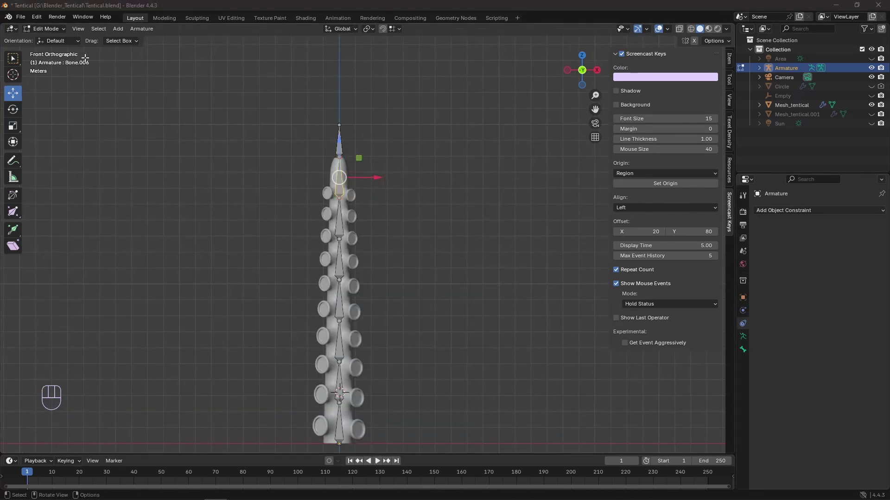
Step: Add an Inverse Kinematics constraint to the last tentacle bone, Bone.006, in Pose Mode
left_click(46, 29)
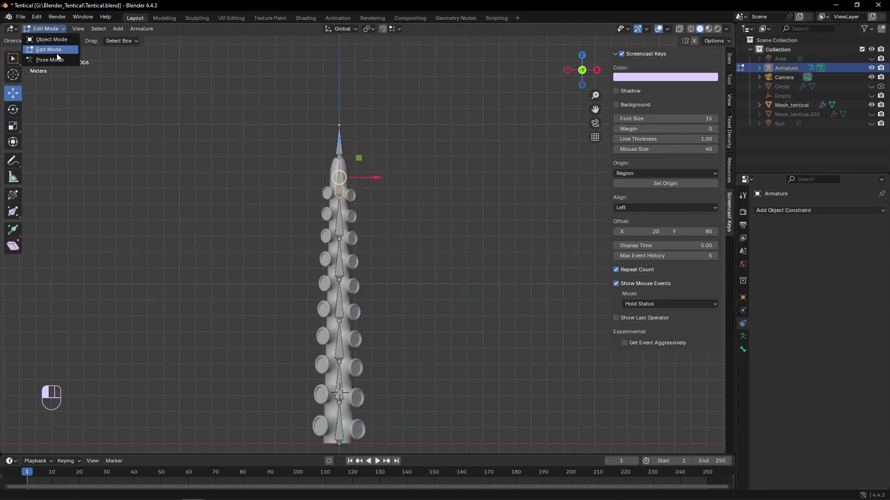
left_click(47, 60)
left_click(743, 362)
left_click(788, 211)
left_click(789, 255)
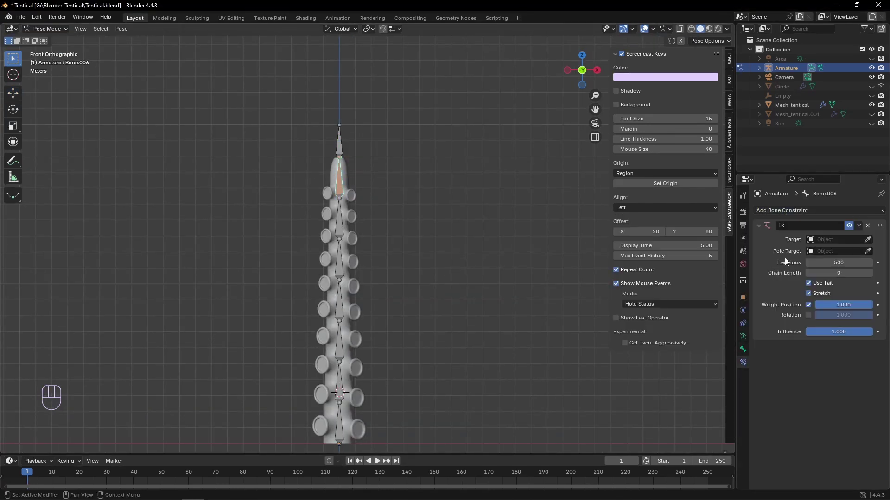
Step: Set the IK constraint's target to Armature and its bone to Tentical_IK
left_click(815, 239)
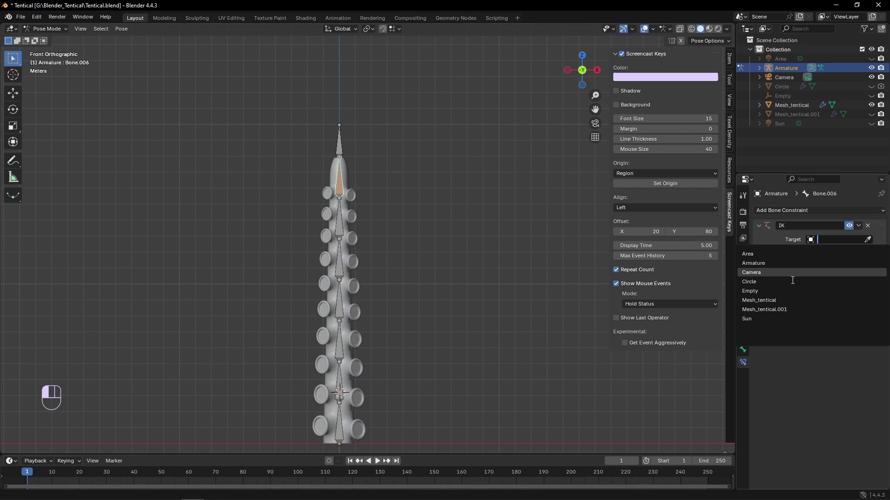
left_click(765, 264)
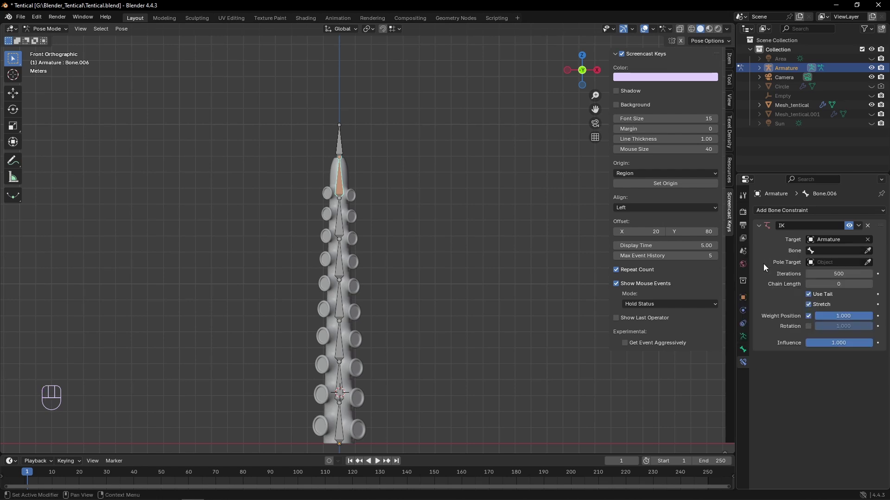
left_click(837, 251)
left_click(765, 330)
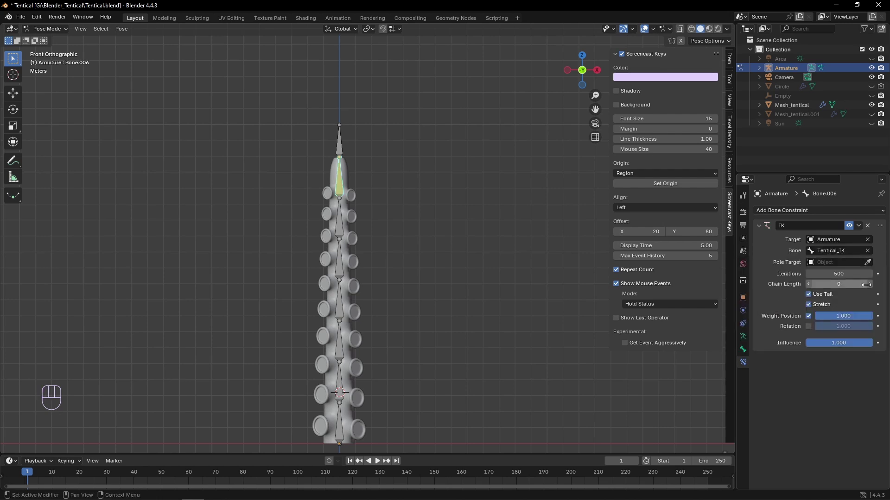
Step: Test the IK chain by moving the Tentical_IK bone slightly, and undo the move
left_click(339, 146)
left_click(13, 94)
mouse_move(359, 137)
left_mouse_down()
mouse_move(419, 164)
mouse_move(287, 181)
mouse_move(374, 160)
mouse_move(452, 206)
mouse_move(357, 139)
left_mouse_up()
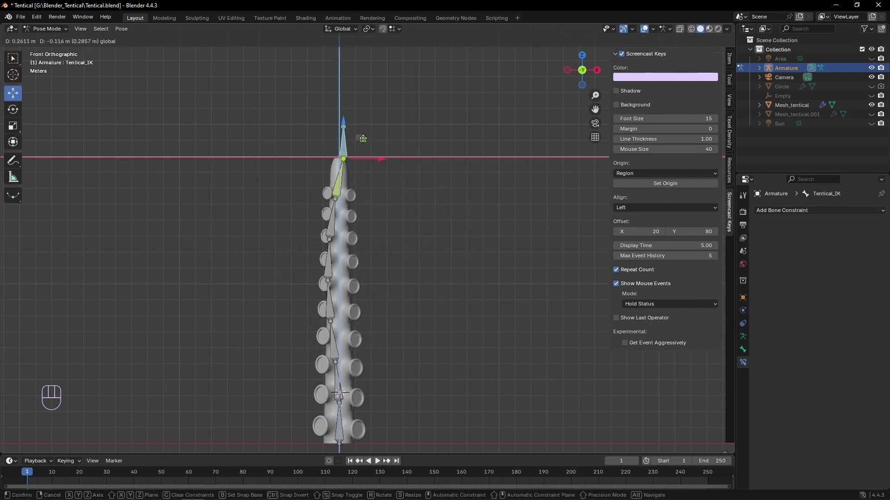
key("ctrl+z")
Step: In Edit Mode, extrude a base bone about 5.15 m upward from the chain's root and select it
scroll(343, 296, "down", 1)
middle_click_drag(349, 395, 342, 327, "shift")
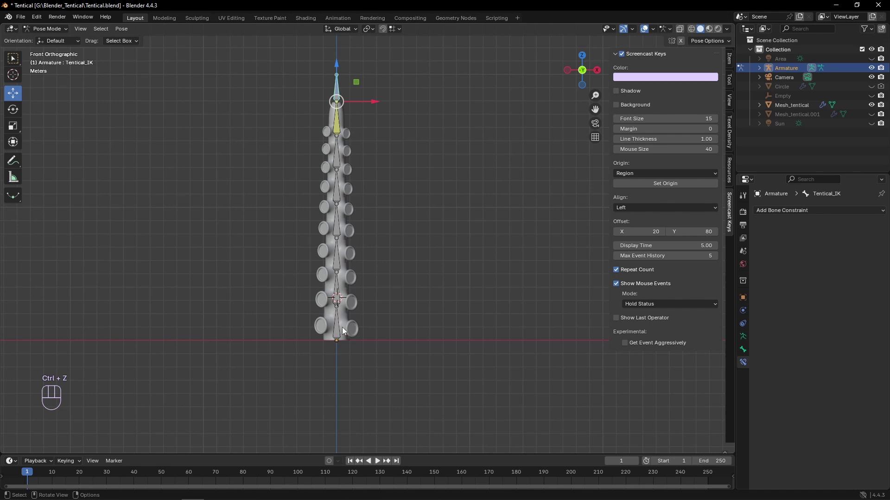
key("Tab")
key("Delete")
key("Delete")
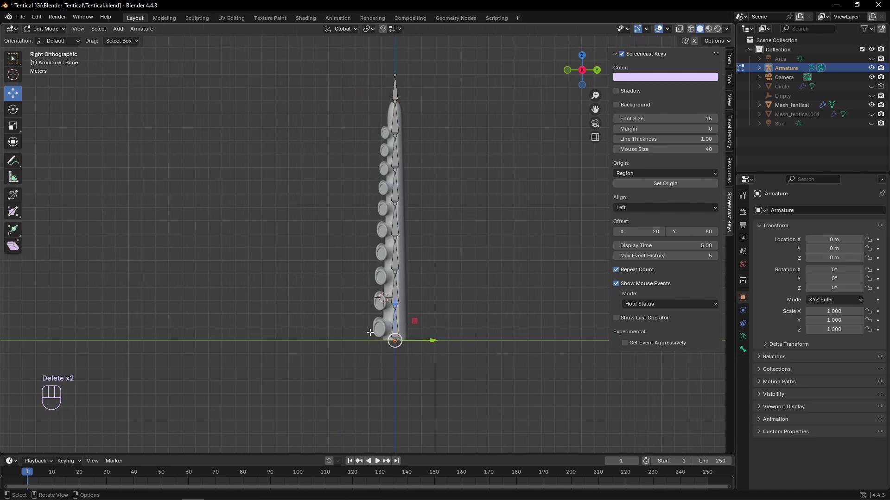
key("shift+d")
key("e")
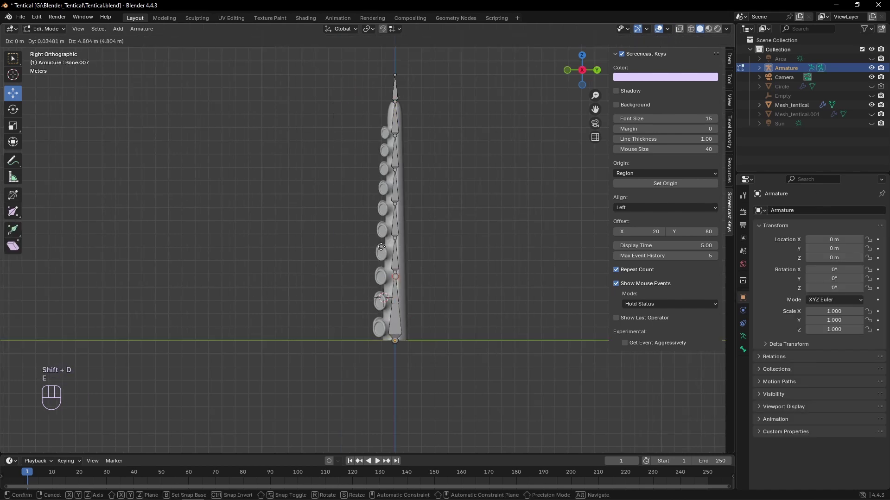
left_click(381, 243)
left_click(400, 326)
Step: Turn off Deform for the new base bone and return to Object Mode in front view
left_click(742, 350)
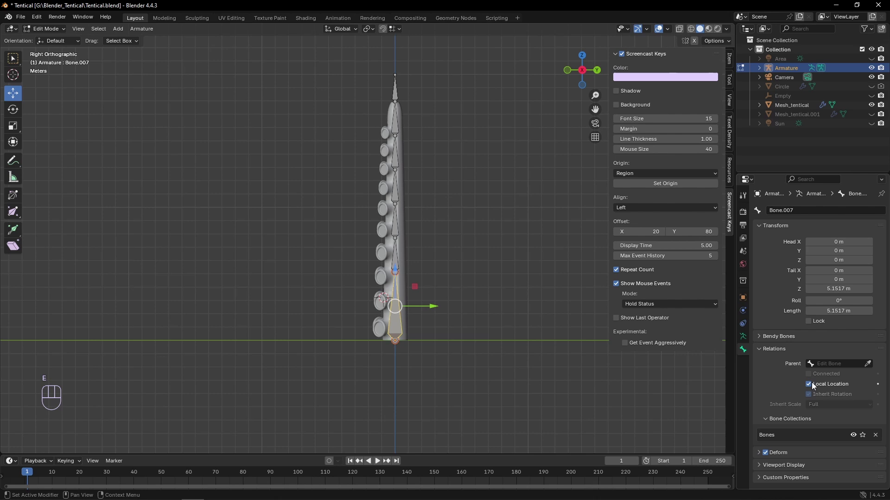
key("ctrl+z")
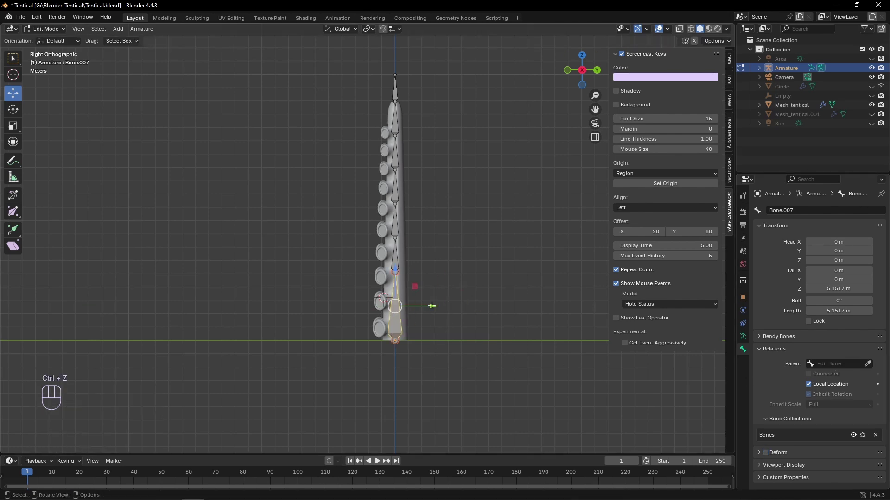
key("KP_1")
left_click(45, 29)
left_click(47, 39)
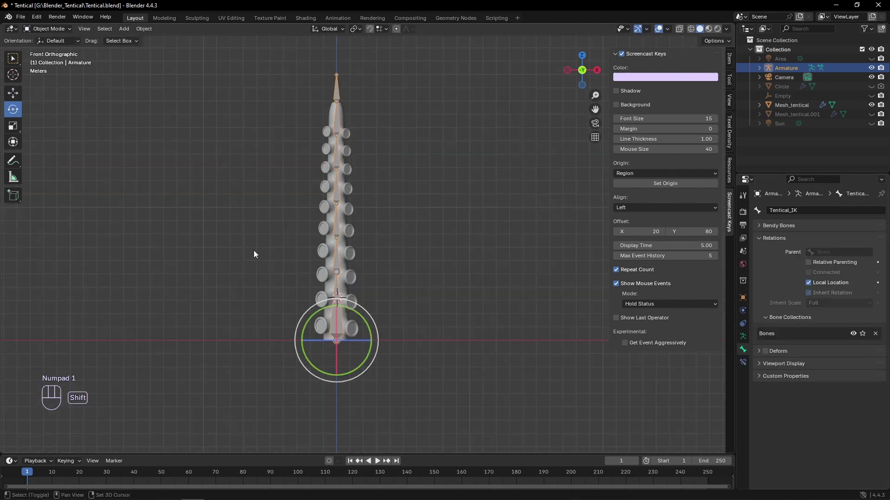
Step: Add a Bézier circle and set its location to 0 m on X, Y and Z
key("shift+a")
mouse_move(226, 193)
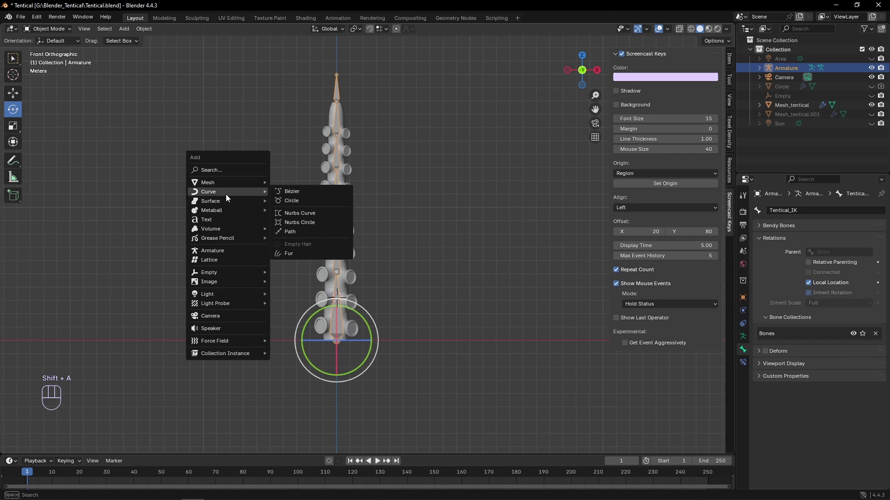
left_click(323, 206)
middle_click_drag(435, 232, 391, 277)
scroll(370, 274, "up", 3)
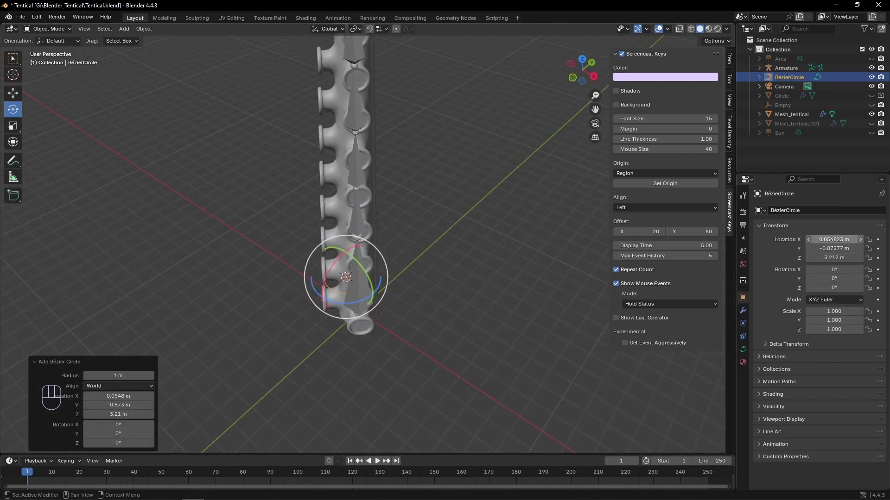
left_click_drag(823, 241, 821, 257)
key("Return")
type("0")
key("Return")
Step: Assign BézierCircle as the custom shape object of the base bone, Bone.007
key("KP_1")
left_click(310, 371)
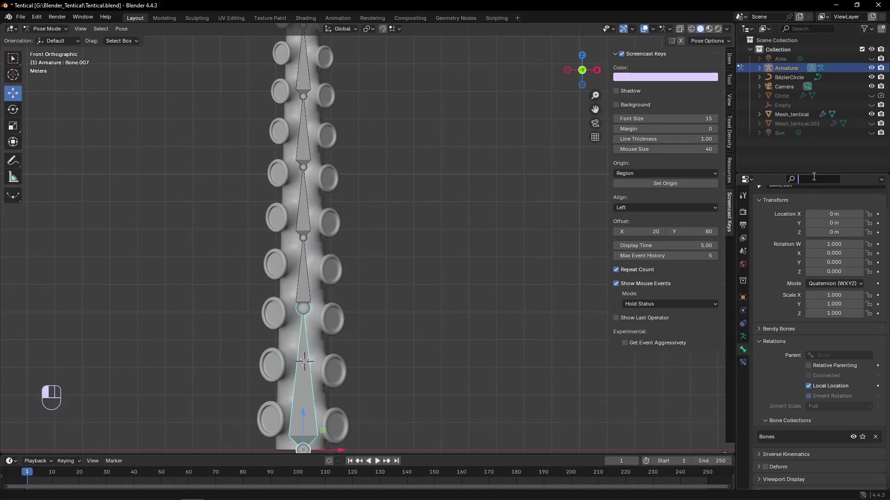
type("shap")
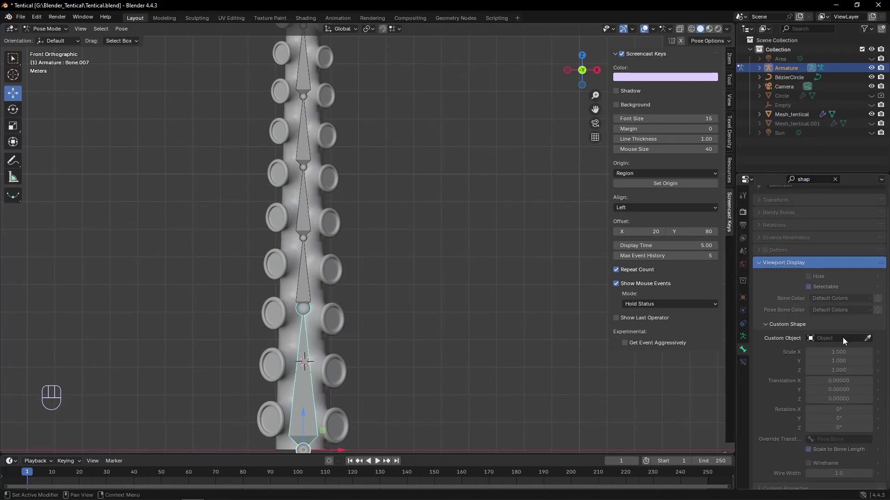
left_click(842, 338)
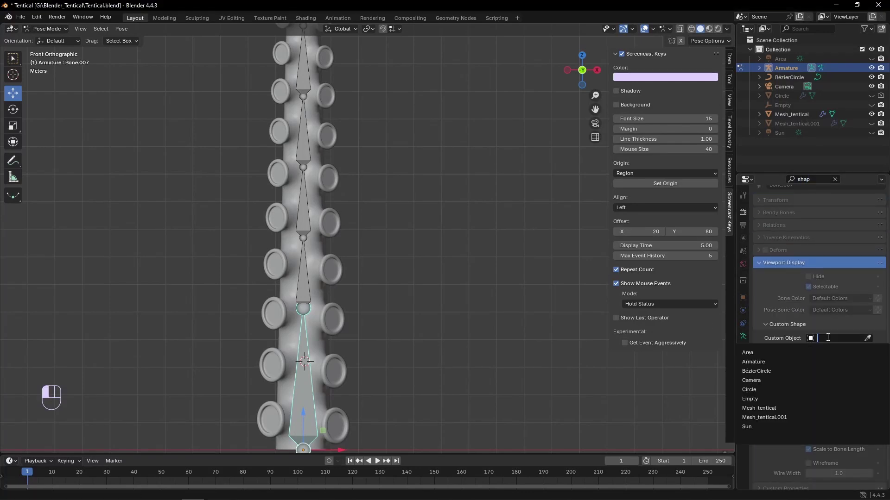
left_click(760, 368)
scroll(369, 346, "down", 3)
scroll(369, 346, "up", 3)
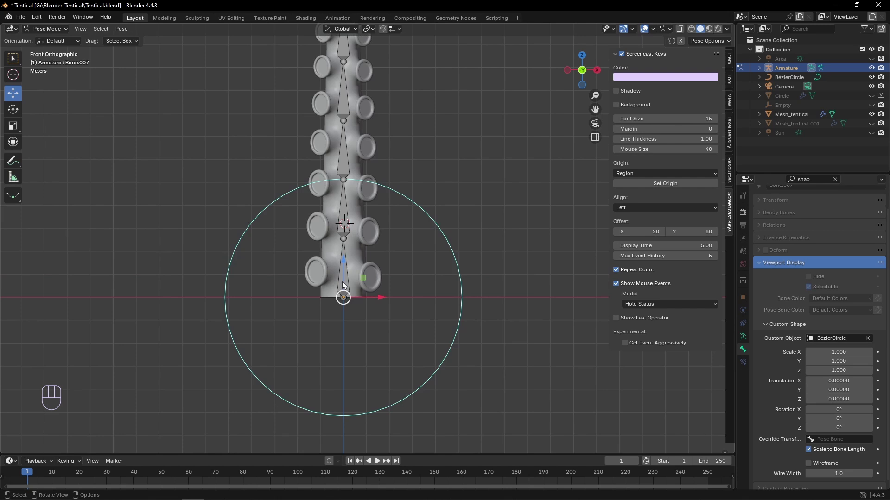
left_click(47, 28)
left_click(45, 41)
left_click(444, 264)
middle_click_drag(444, 267, 373, 292)
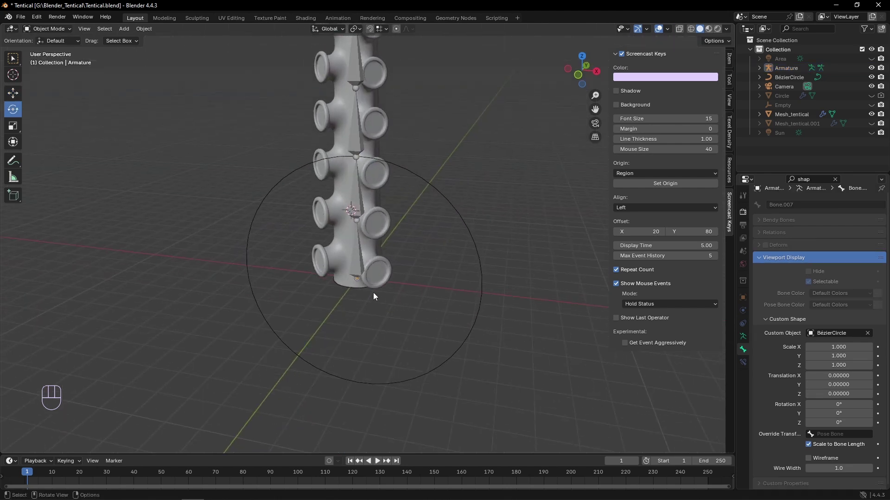
left_click(352, 287)
key("Tab")
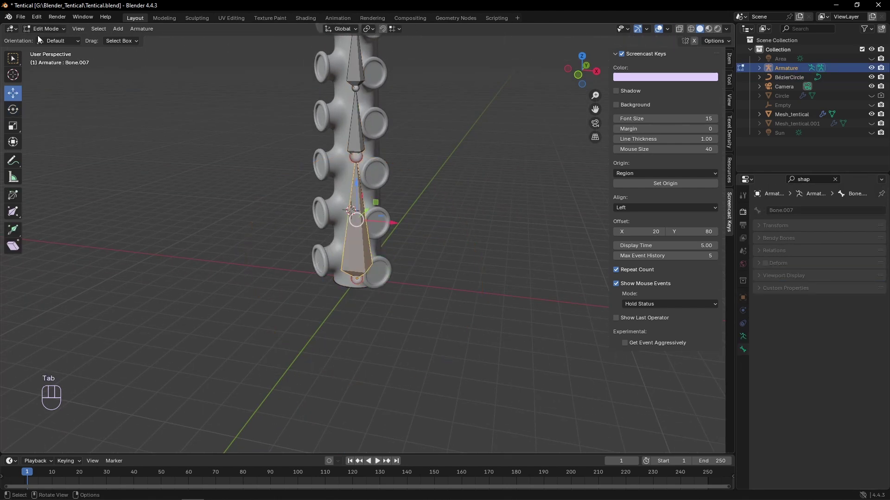
left_click(39, 29)
left_click(42, 62)
Step: Set the base bone's custom shape scale to 0.5 on X, Y and Z
scroll(849, 391, "down", 2)
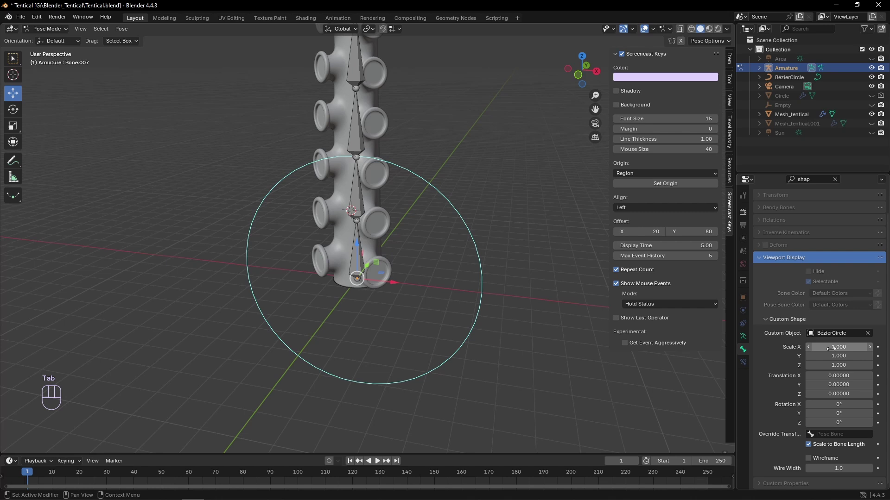
left_click_drag(832, 348, 833, 366)
key("Return")
left_click(124, 366)
double_click(833, 376)
type("0")
key("Return")
type(".5")
key("Return")
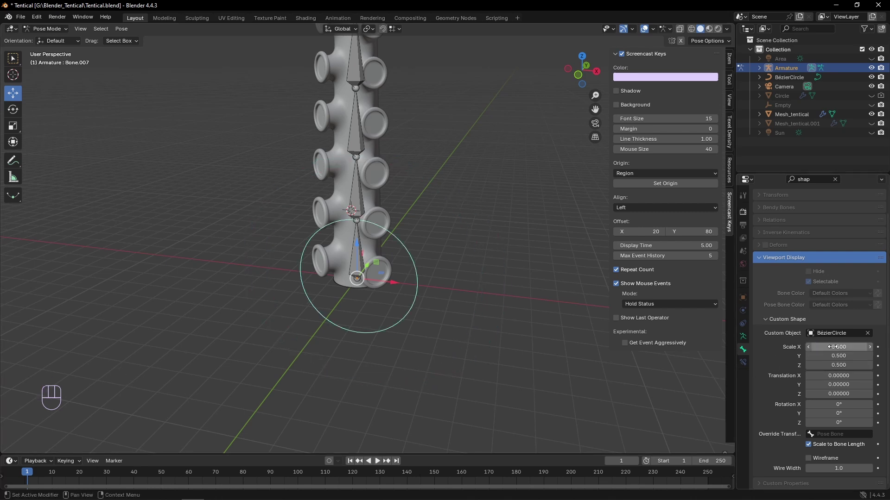
Step: Rotate the base bone's custom shape 90° on X and set its scale to 0.25 on X, Y and Z
left_click_drag(839, 405, 775, 404)
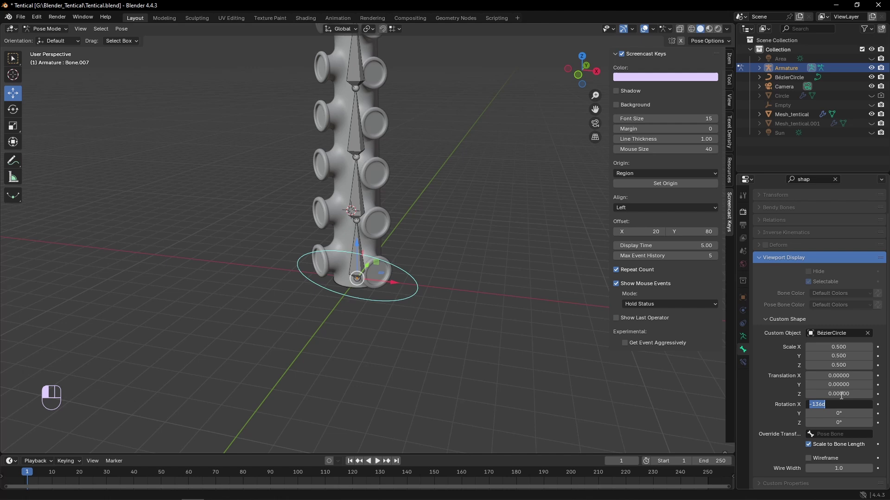
type("90")
key("Return")
middle_click_drag(479, 344, 410, 334)
scroll(410, 334, "up", 2)
left_click_drag(834, 347, 833, 365)
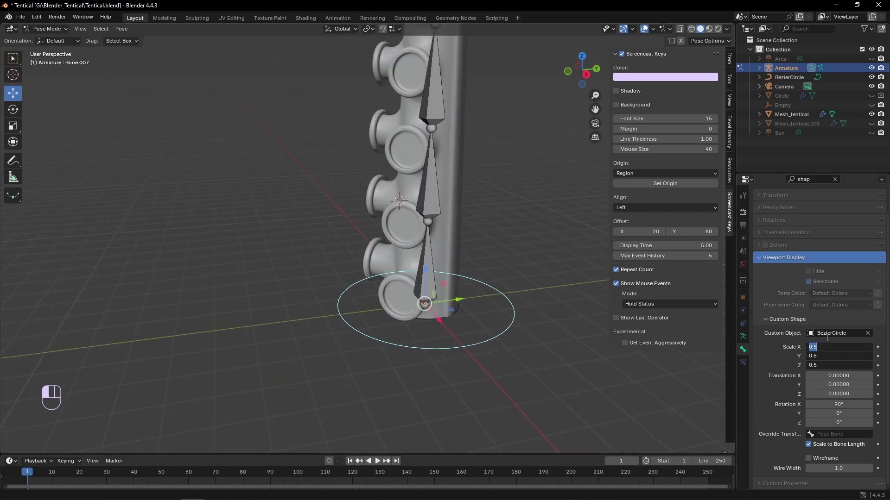
key("Return")
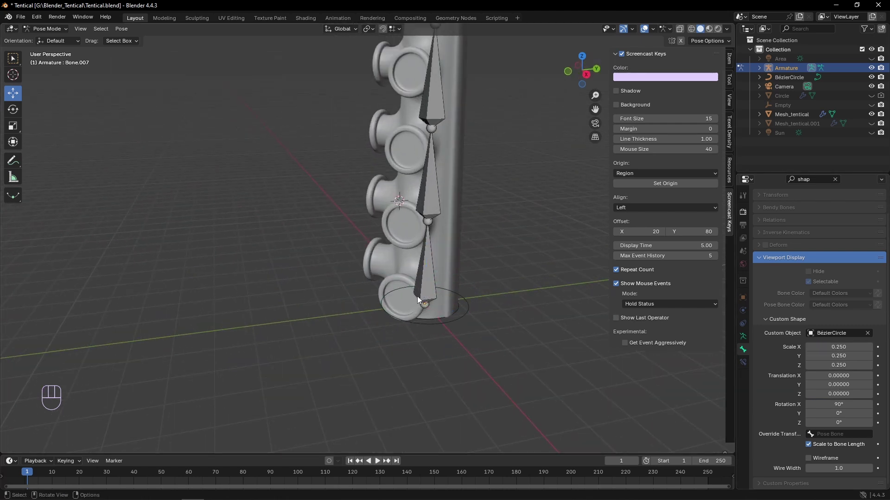
Step: Add a Copy Rotation constraint to the lowest bone of the tentacle chain
left_click(417, 296)
left_click(835, 179)
left_click(743, 362)
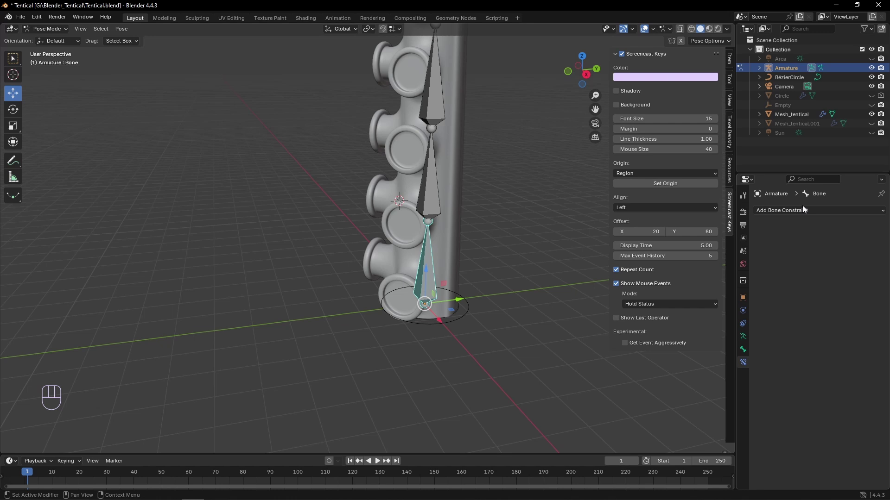
left_click(819, 210)
left_click(724, 242)
Step: Set the Copy Rotation constraint's target to Armature and its bone to Bone.007
left_click(823, 238)
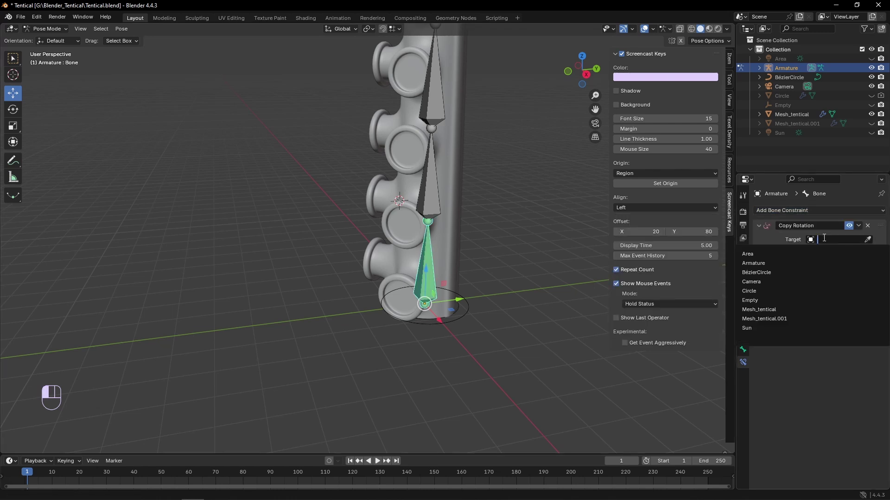
left_click(754, 262)
left_click(829, 251)
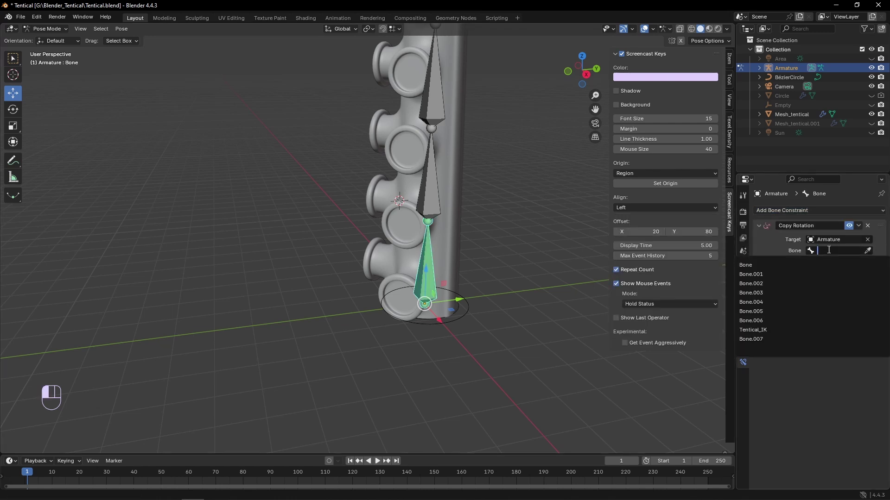
left_click(867, 250)
left_click(469, 309)
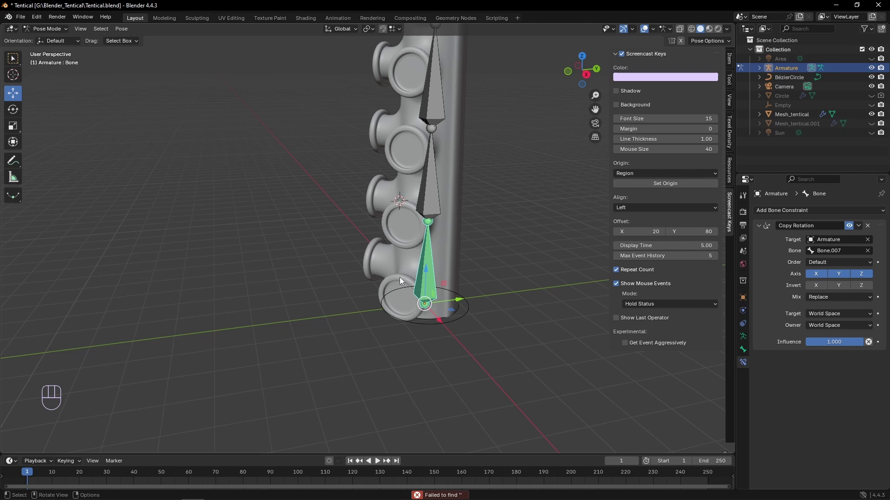
Step: Test the rig by moving the Tentical_IK bone sideways and rotating the base bone Bone.007
scroll(80, 80, "down", 5)
middle_click_drag(376, 42, 372, 128, "shift")
scroll(372, 123, "down", 3)
left_click(374, 126)
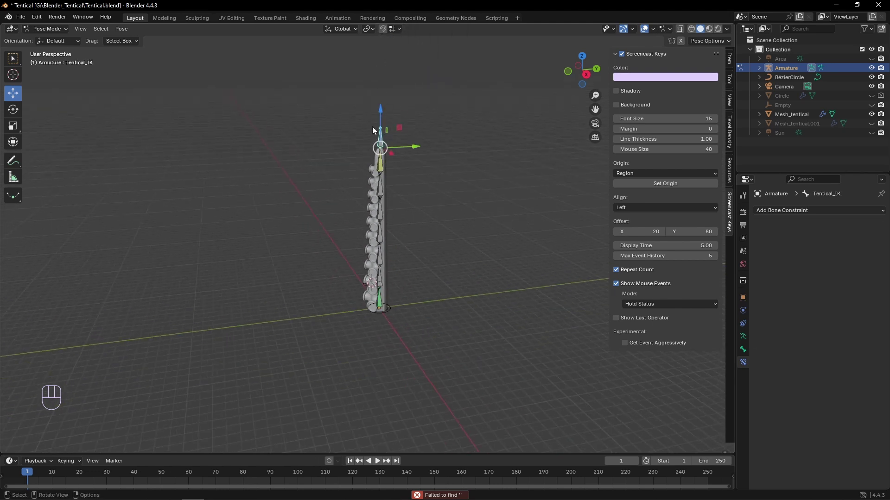
left_click_drag(398, 128, 336, 177)
left_click(379, 313)
left_click(12, 110)
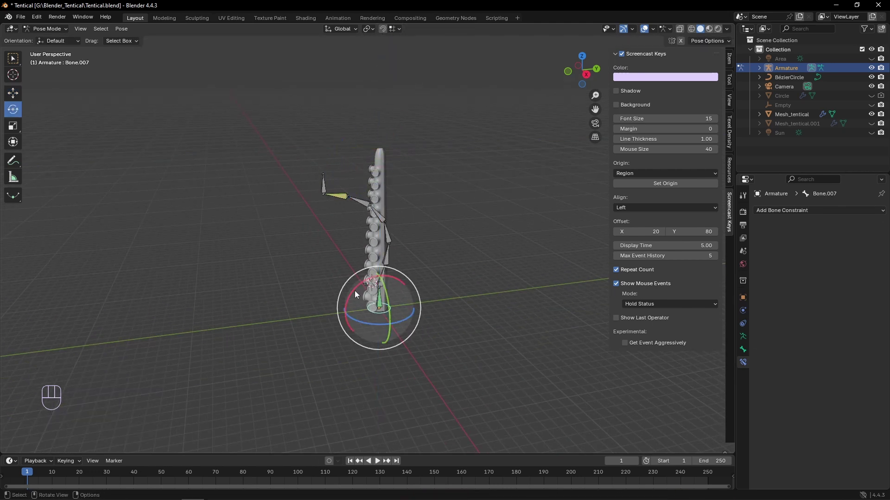
left_click_drag(353, 287, 358, 282)
left_click(358, 283)
Step: Undo the test pose of the IK bone and the base bone
key("ctrl+z")
key("ctrl+z")
key("ctrl+z")
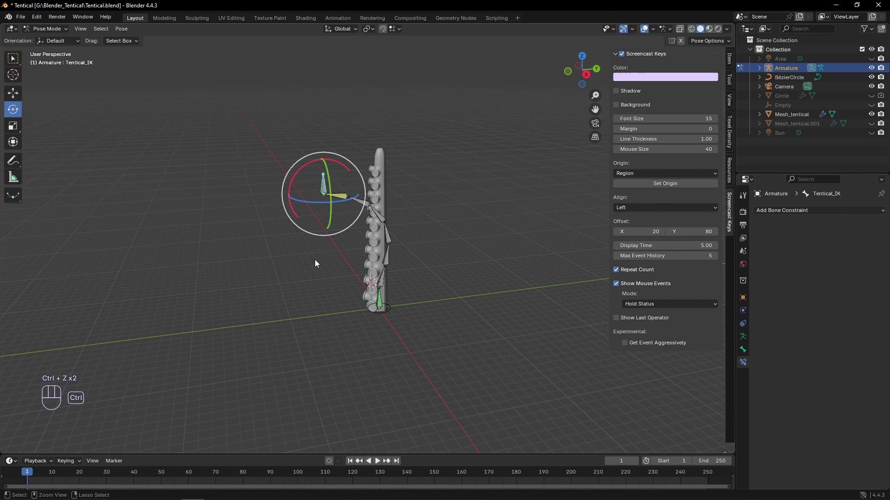
Step: In Object Mode, parent Mesh_tentical to the armature with automatic weights
left_click(51, 39)
left_click(382, 210)
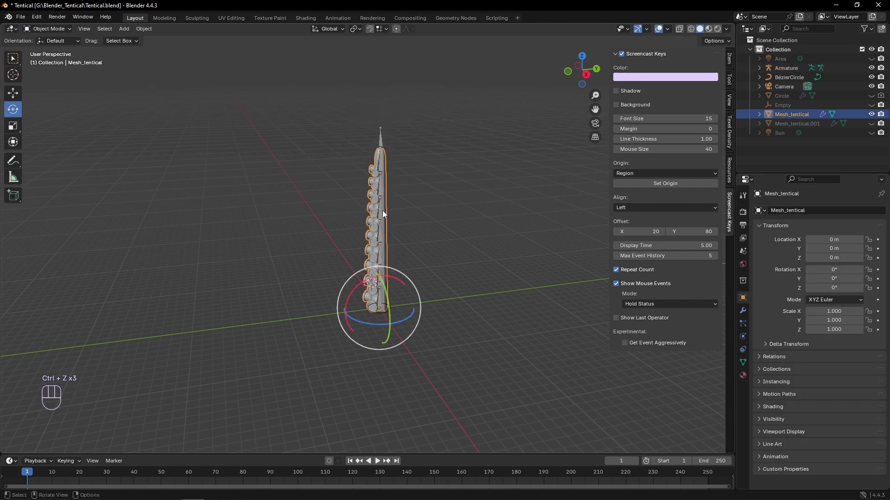
left_click(380, 211, "shift")
key("ctrl+p")
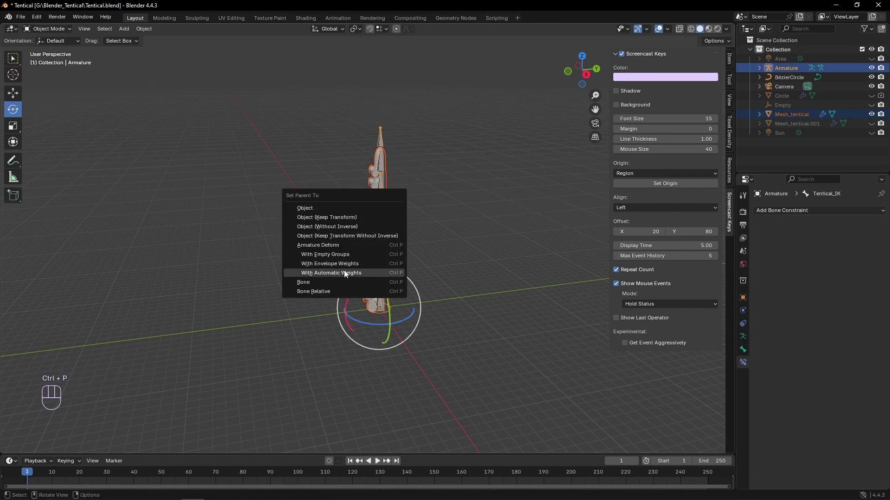
left_click(366, 273)
Step: Switch the armature to Pose Mode and move the Tentical_IK bone to test how the mesh bends
left_click(41, 30)
left_click(42, 57)
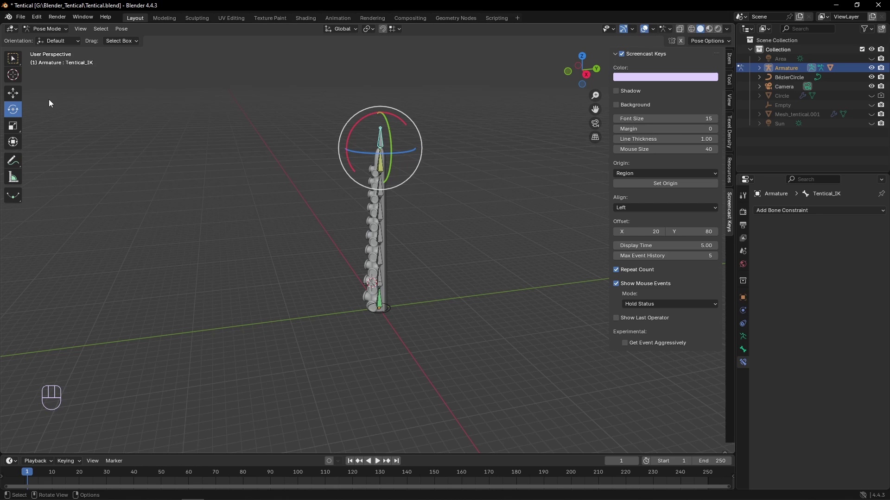
left_click(16, 88)
left_click_drag(319, 164, 355, 276)
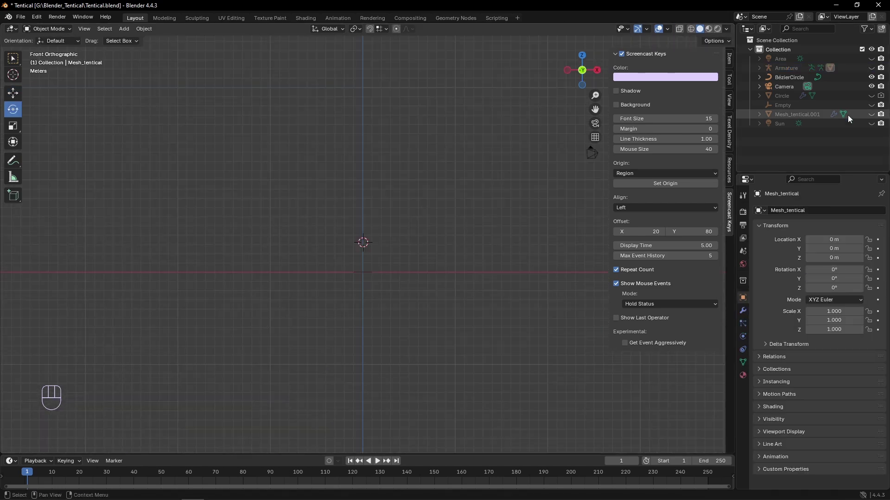
Step: Unhide Mesh_tentical.001 and add a Bézier curve with its location set to 0 on X, Y and Z
left_click(871, 114)
scroll(305, 232, "up", 3)
key("shift+a")
mouse_move(301, 231)
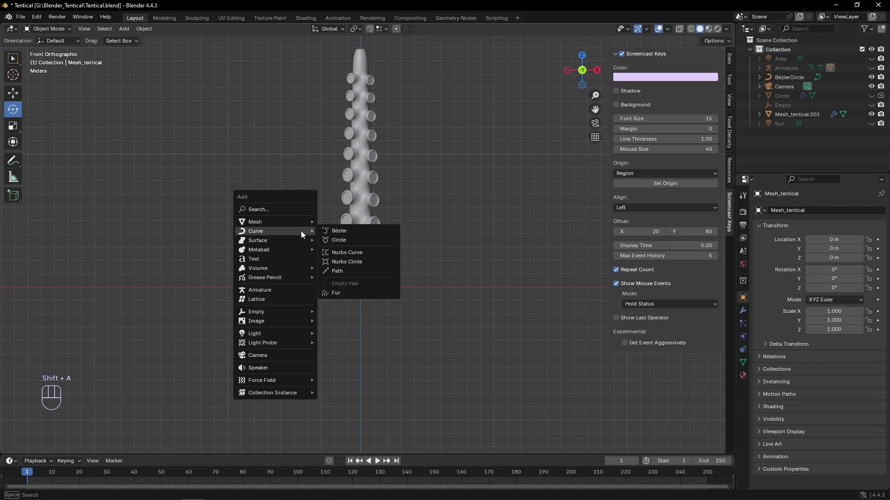
left_click(337, 230)
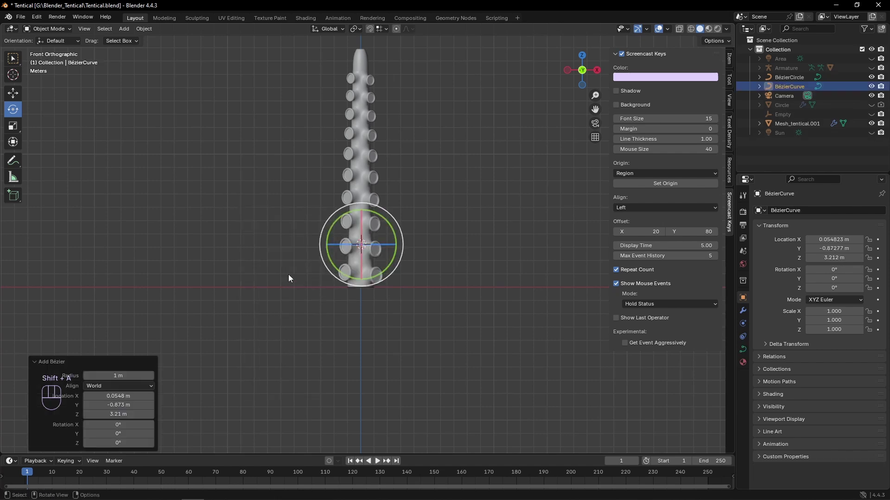
left_click_drag(125, 397, 125, 414)
type("0")
key("Return")
Step: Enter Edit Mode on the Bézier curve and switch the viewport to wireframe shading
key("Tab")
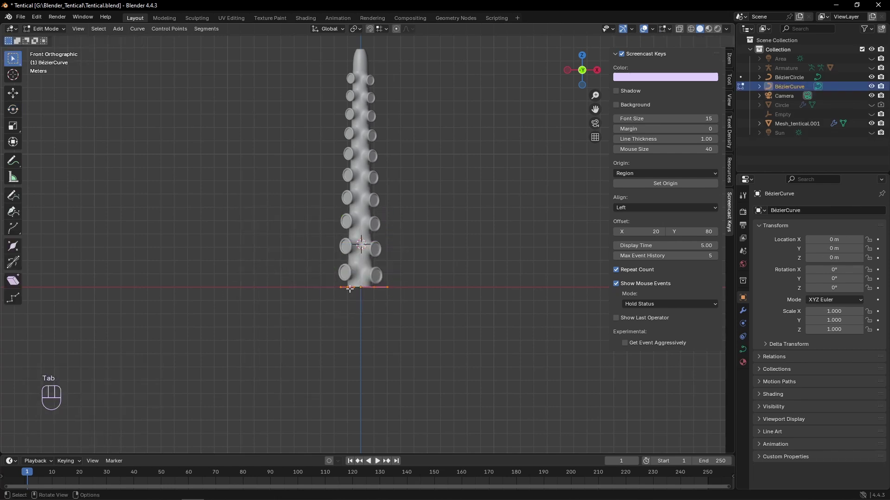
scroll(351, 290, "up", 4)
scroll(371, 324, "down", 2)
key("z")
left_click(244, 291)
scroll(287, 199, "down", 3)
middle_click_drag(290, 191, 294, 247, "shift")
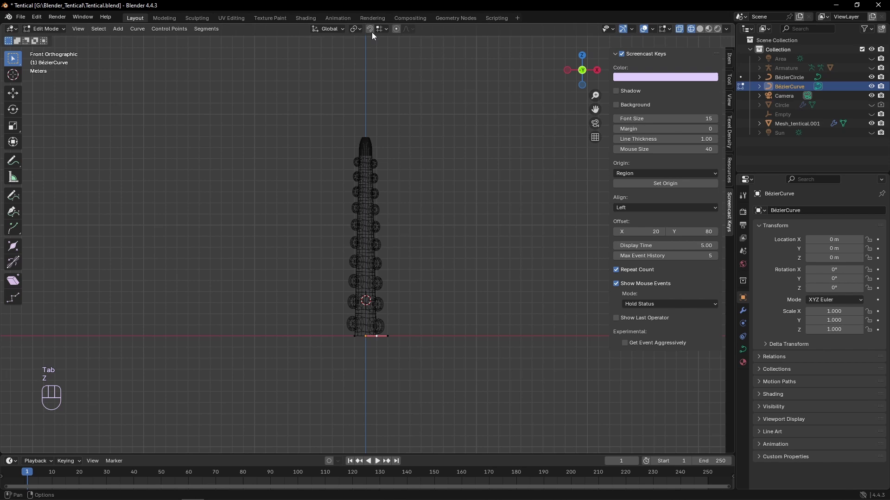
Step: Turn on vertex snapping and move the curve's selected end point up to the tentacle's tip
left_click(371, 30)
left_click(383, 29)
left_click(360, 95)
left_click(17, 95)
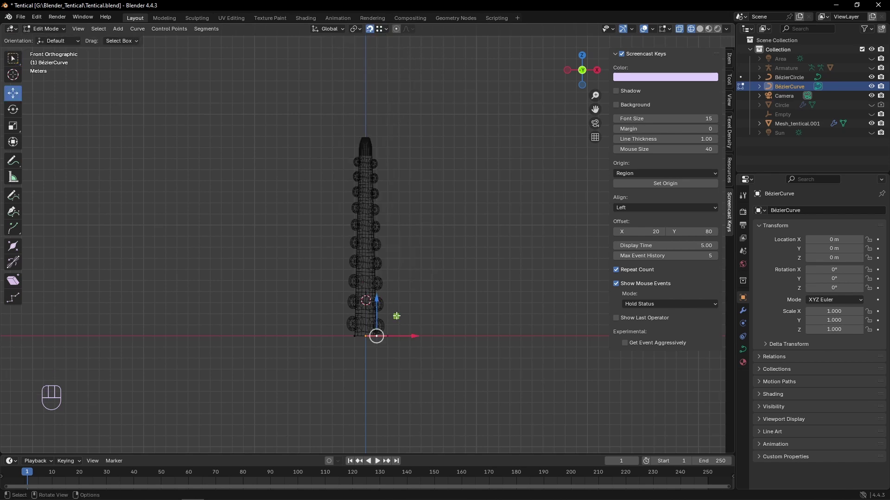
left_click_drag(397, 317, 366, 138)
scroll(324, 241, "up", 6)
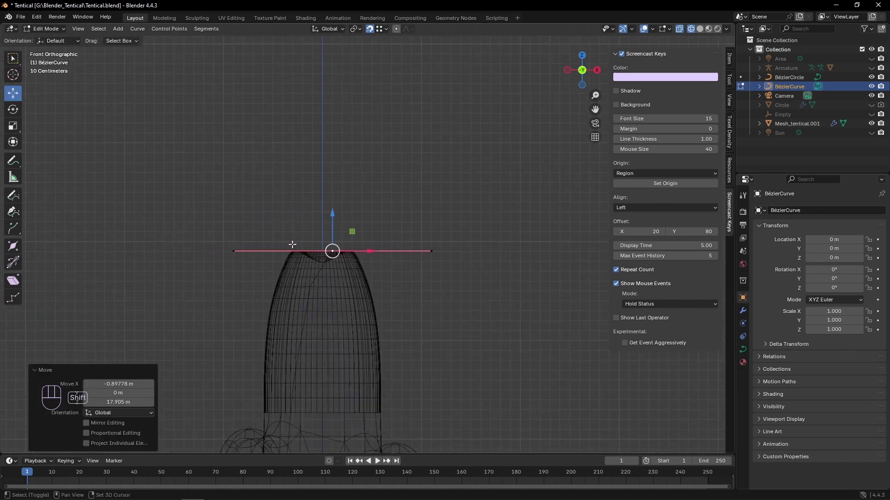
Step: Switch to grid snapping and align the upper control point with the vertical axis just above the tip
left_click(384, 29)
left_click(370, 87)
left_click_drag(332, 251, 323, 241)
scroll(287, 282, "down", 2)
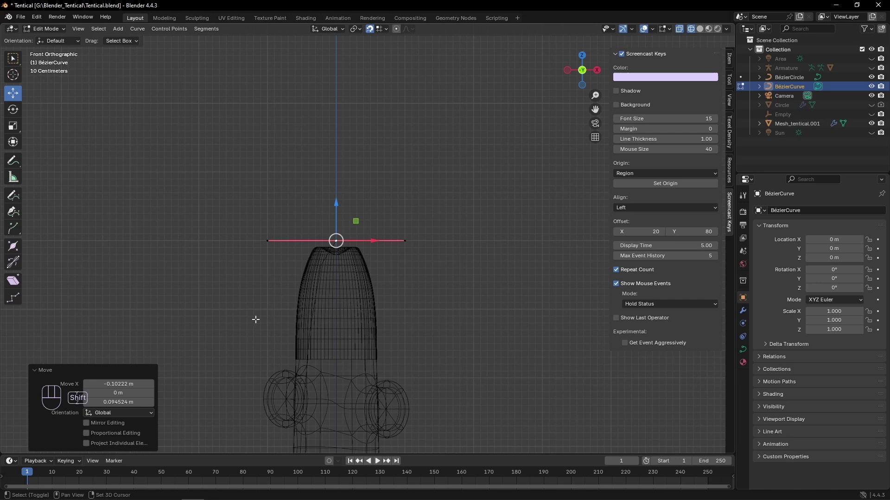
Step: Move the curve's lower control point to the origin at the tentacle's base and turn its handle vertical
middle_click_drag(254, 319, 287, 137, "shift")
left_click(344, 236)
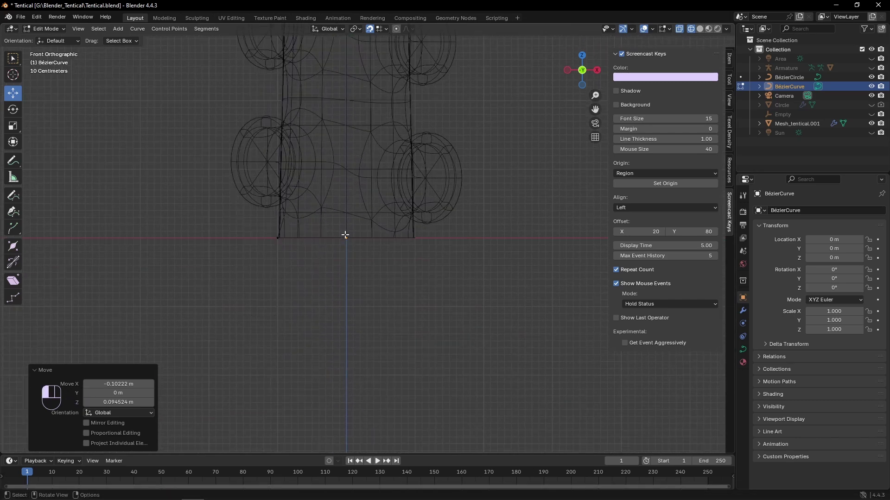
left_click(278, 237)
left_click_drag(278, 238, 346, 238)
left_click(381, 238)
mouse_move(400, 219)
left_mouse_down()
mouse_move(353, 204)
mouse_move(346, 211)
left_mouse_up()
Step: Turn the handles of the curve's upper control point vertical at the tentacle's tip
scroll(324, 177, "down", 4)
mouse_move(314, 139)
middle_mouse_down("shift")
mouse_move(300, 149)
mouse_move(312, 185)
middle_mouse_up("shift")
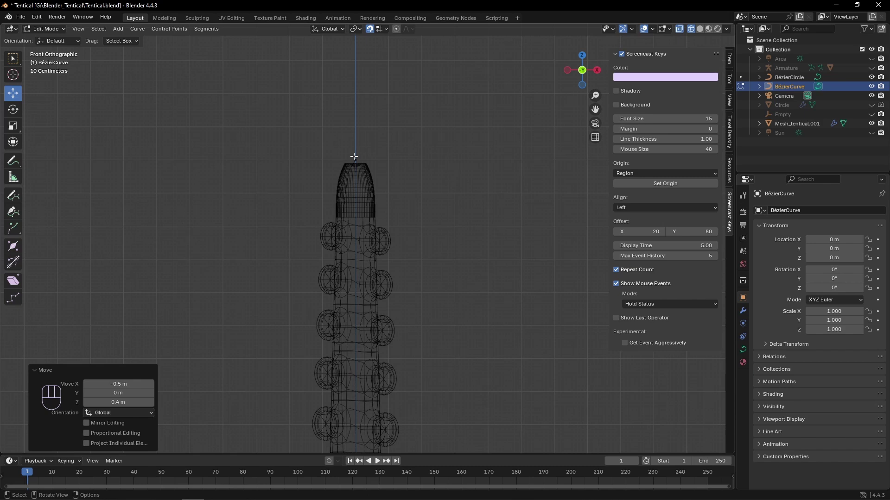
left_click(355, 159)
left_click_drag(312, 149, 339, 189)
left_click_drag(322, 159, 355, 192)
left_click(355, 235)
Step: Select all of the curve's control points and subdivide the curve with 2 cuts
scroll(320, 150, "down", 6)
middle_click_drag(288, 193, 282, 149, "shift")
left_click_drag(291, 114, 423, 362)
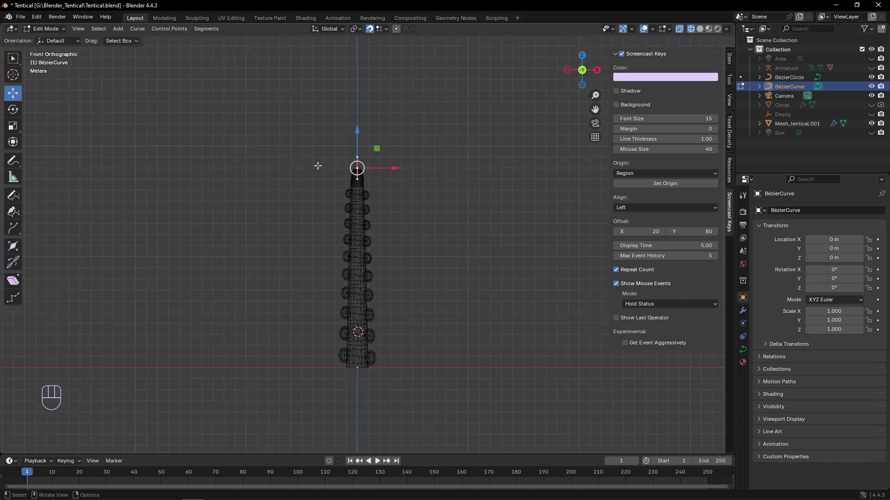
right_click(383, 248)
left_click(378, 250)
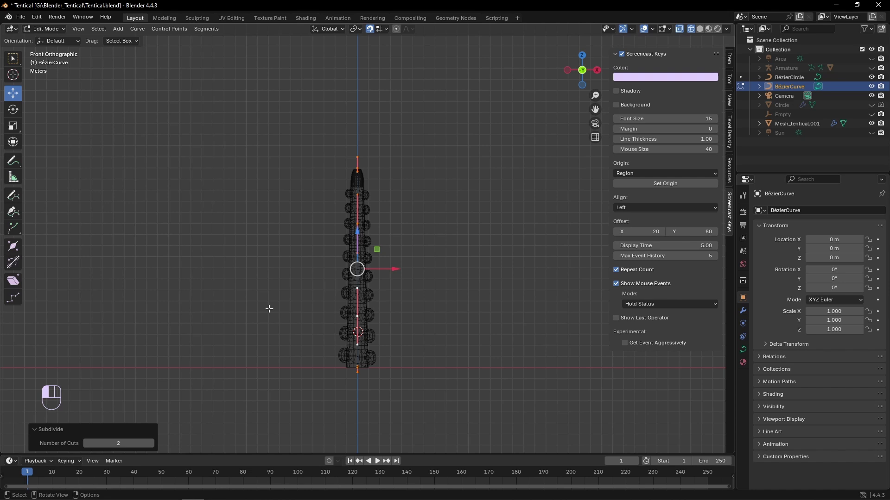
Step: In the right side view, align the bottom control point's handle with the vertical axis
key("Tab")
middle_click_drag(268, 308, 370, 293)
key("KP_3")
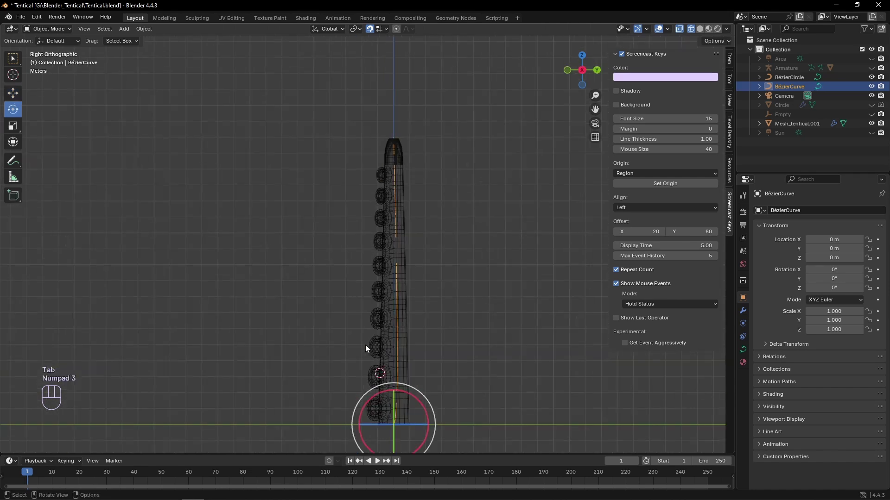
key("Tab")
middle_click_drag(396, 429, 352, 342, "shift")
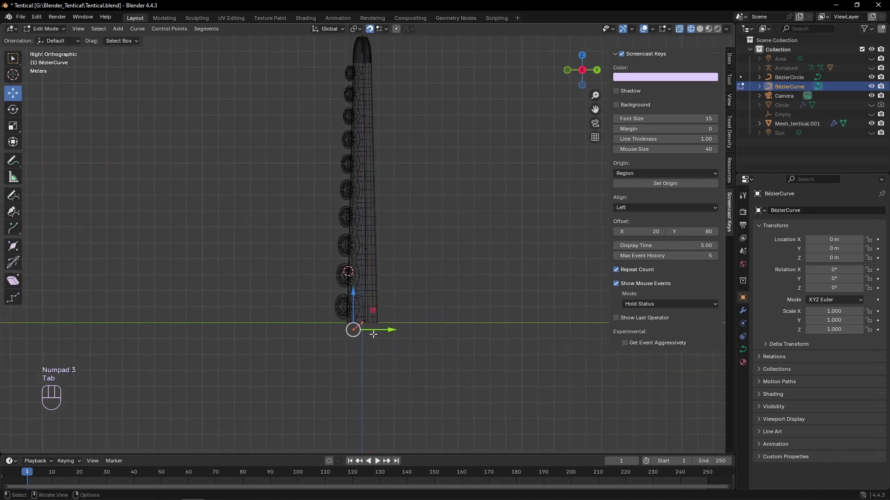
left_click_drag(361, 327, 369, 333)
middle_click_drag(361, 185, 360, 309, "shift")
left_click_drag(324, 134, 381, 172)
left_click_drag(300, 97, 429, 441, "shift")
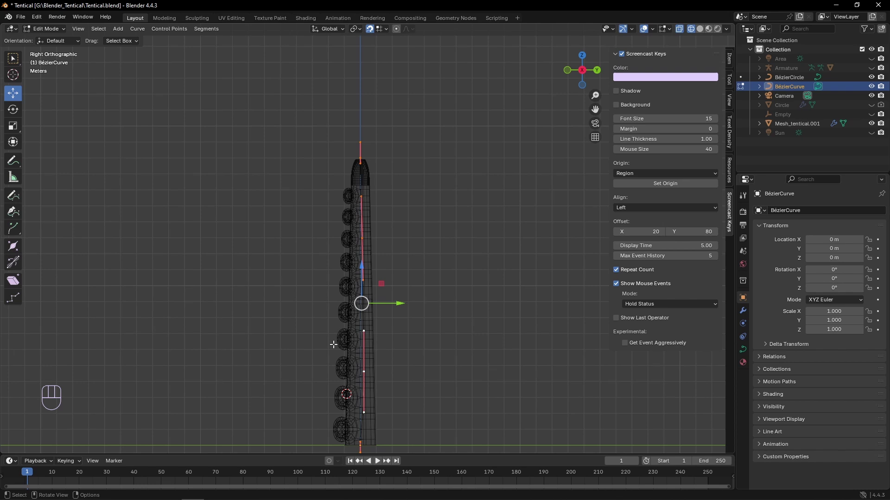
Step: Shift the curve's middle control points and handles along Y onto the vertical axis, finishing in Object Mode
middle_click_drag(334, 371, 330, 262, "shift")
scroll(330, 267, "up", 2)
scroll(330, 268, "up", 1)
left_click_drag(335, 253, 365, 272)
middle_click_drag(334, 187, 336, 271, "shift")
left_click_drag(332, 95, 400, 174)
left_click_drag(368, 123, 365, 121)
left_click_drag(335, 177, 375, 214)
left_click_drag(367, 196, 363, 195)
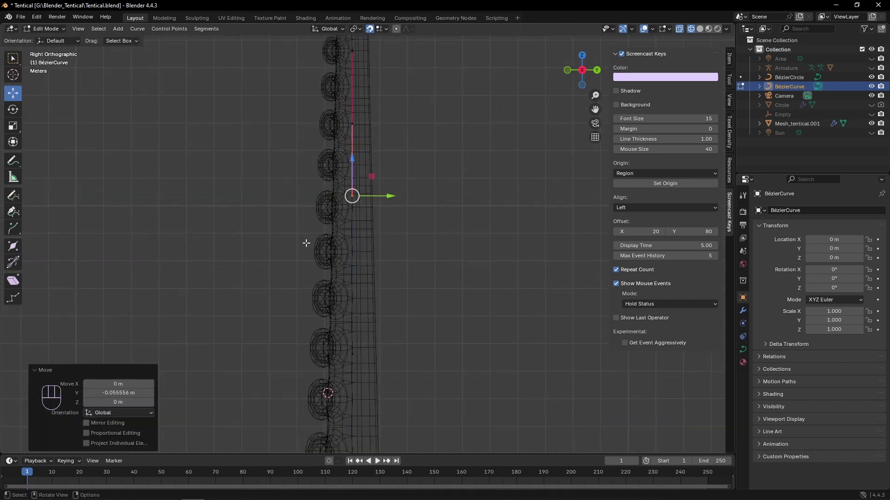
left_click_drag(270, 244, 384, 386)
middle_click_drag(256, 318, 255, 232, "shift")
scroll(283, 253, "down", 4)
key("Tab")
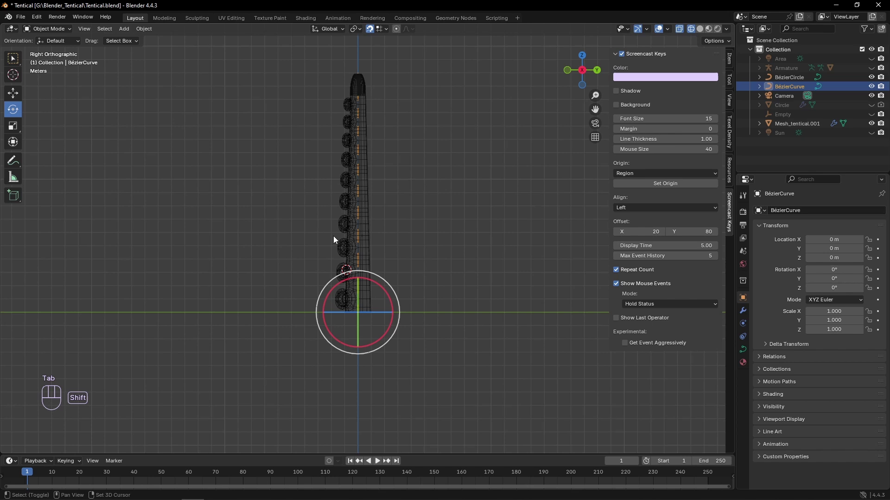
Step: Add a new armature and set its location to 0 on X, Y and Z
key("shift+a")
left_click(298, 296)
scroll(304, 312, "up", 5)
middle_click_drag(257, 330, 232, 209, "shift")
scroll(272, 259, "up", 3)
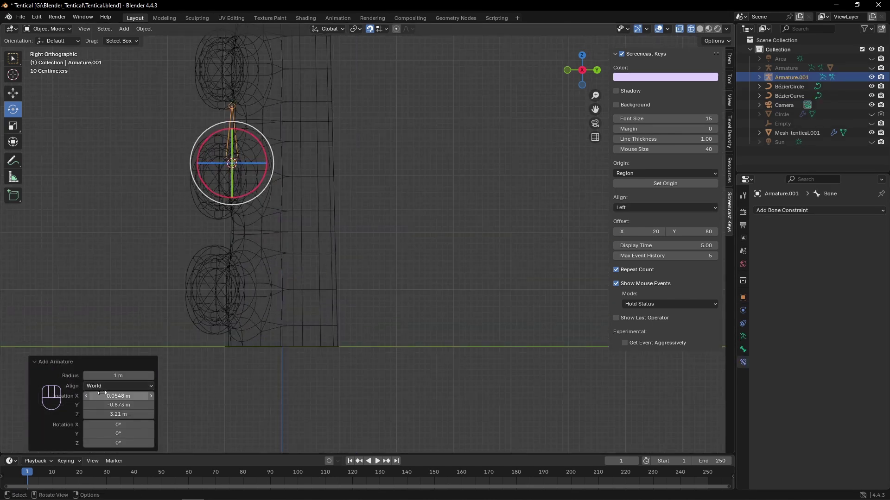
left_click_drag(102, 394, 104, 414)
type("0")
key("Return")
Step: In Edit Mode, move the new bone's tip so the bone lies horizontally along positive Y
scroll(232, 259, "up", 1)
key("Tab")
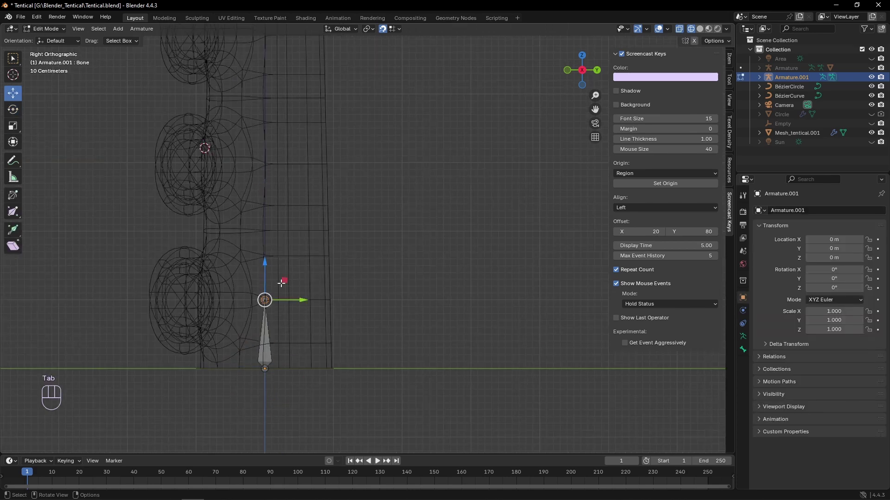
left_click_drag(282, 284, 418, 352)
left_click(298, 368)
scroll(298, 368, "down", 2)
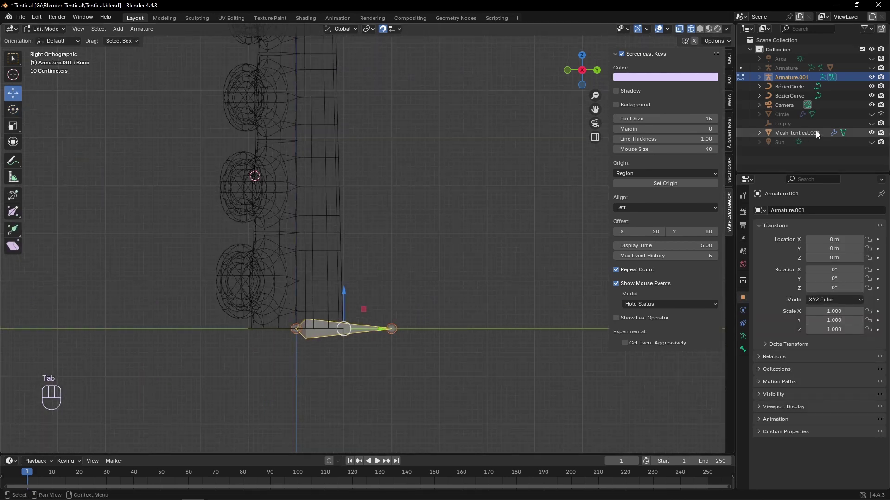
Step: Hide Mesh_tentical.001, duplicate the horizontal bone up toward the curve's top end, and switch to front view
left_click(872, 133)
scroll(260, 235, "down", 2)
middle_click_drag(251, 235, 351, 284)
key("shift+d")
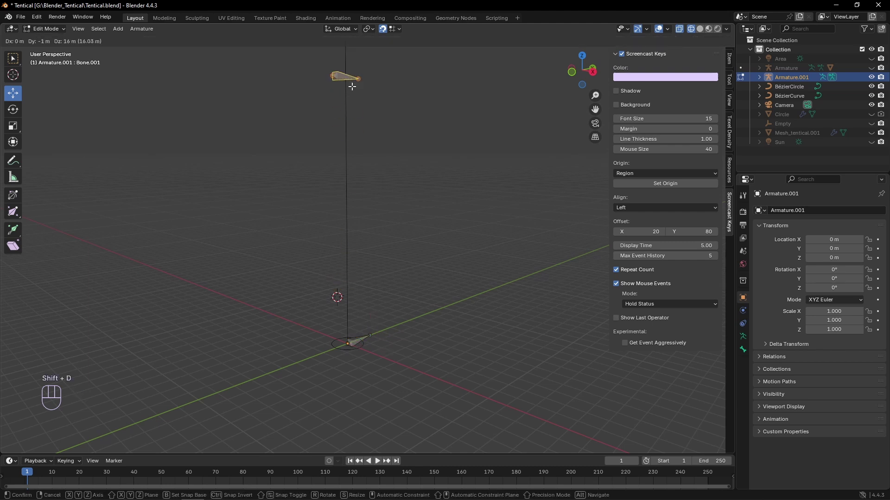
left_click(352, 87)
key("KP_1")
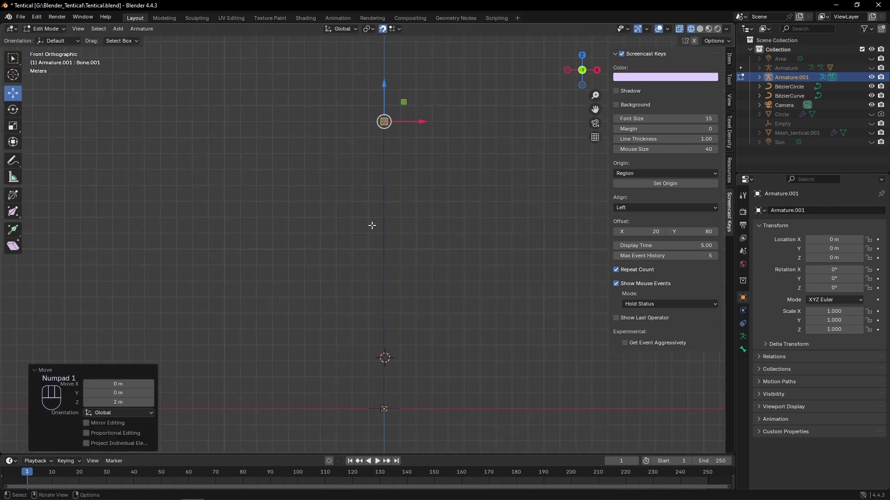
Step: In right view, move the upper bone 1 m along Y so its head sits on the curve's top end
left_click(383, 227)
key("Tab")
left_click(384, 227)
left_click(384, 122, "shift")
key("Tab")
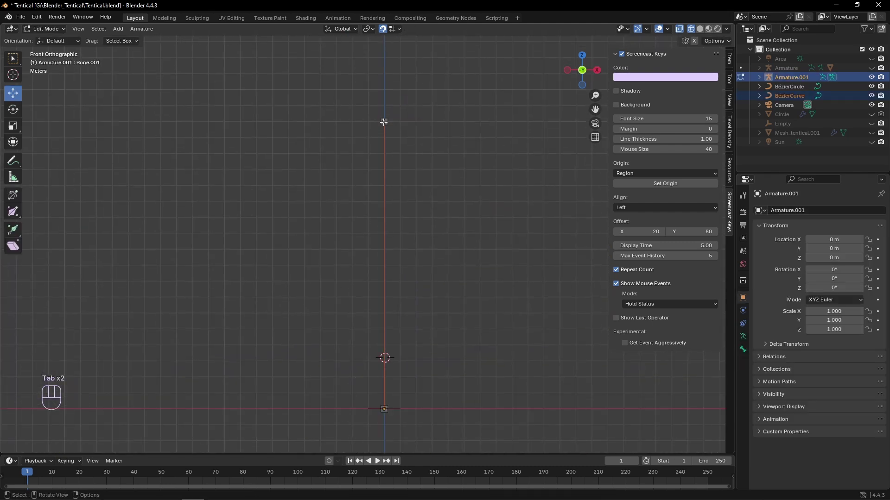
key("KP_3")
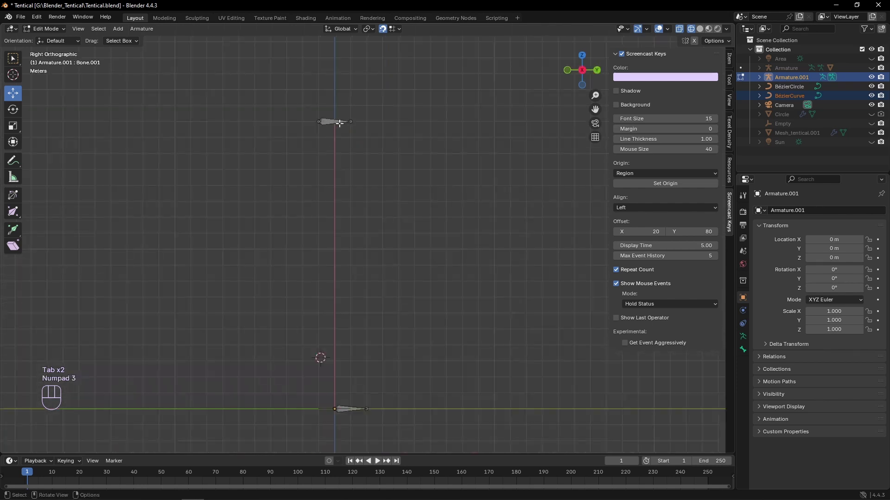
left_click_drag(333, 121, 350, 123)
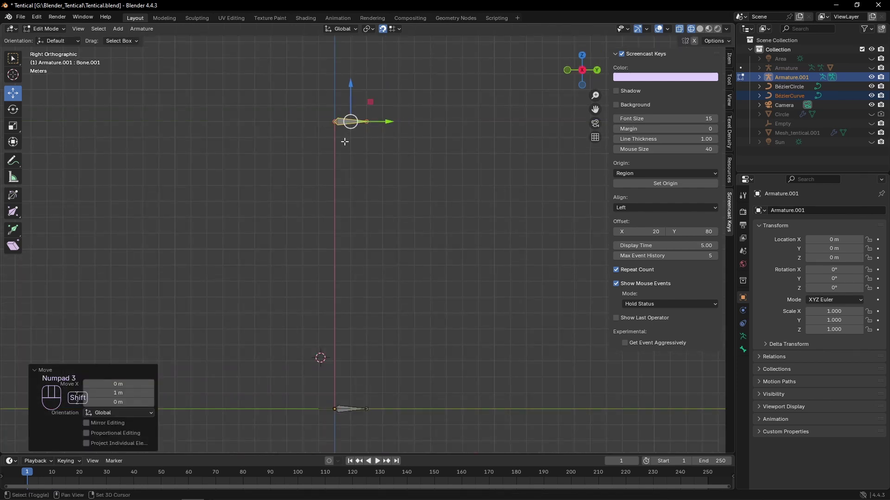
Step: Duplicate the top bone twice down along the curve to add two middle control bones, finishing in Object Mode
key("shift+d")
left_click(344, 221)
key("shift+d")
left_click(344, 334)
key("Tab")
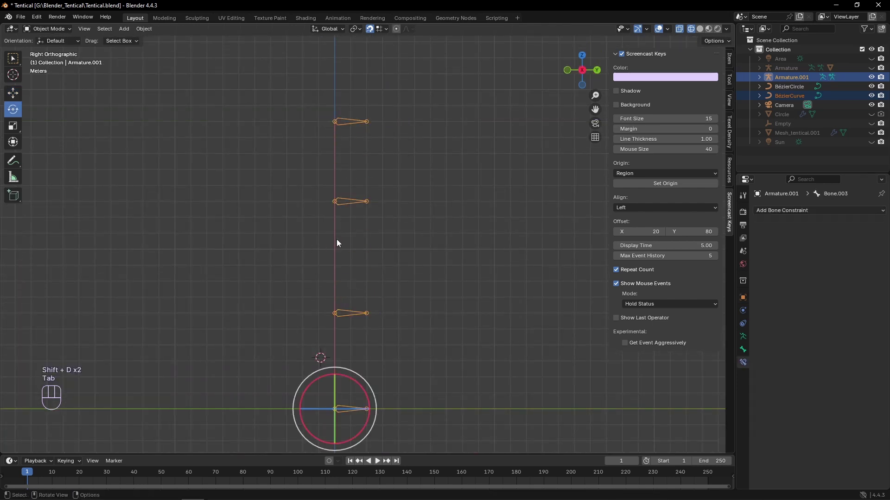
Step: In Edit Mode, move BézierCurve's middle control points along Z to line up with the heads of the middle bones
left_click(336, 239)
key("Tab")
scroll(294, 319, "up", 2)
middle_click_drag(300, 353, 306, 246, "shift")
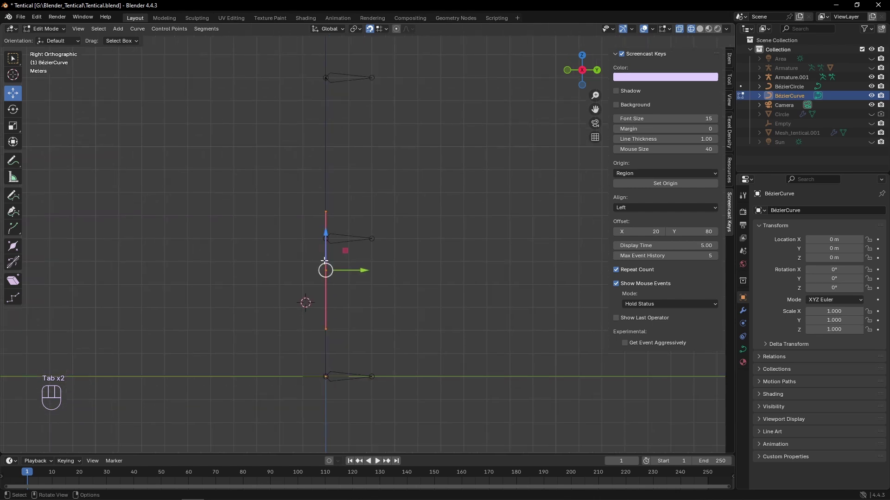
left_click_drag(325, 257, 326, 232)
middle_click_drag(296, 61, 302, 159, "shift")
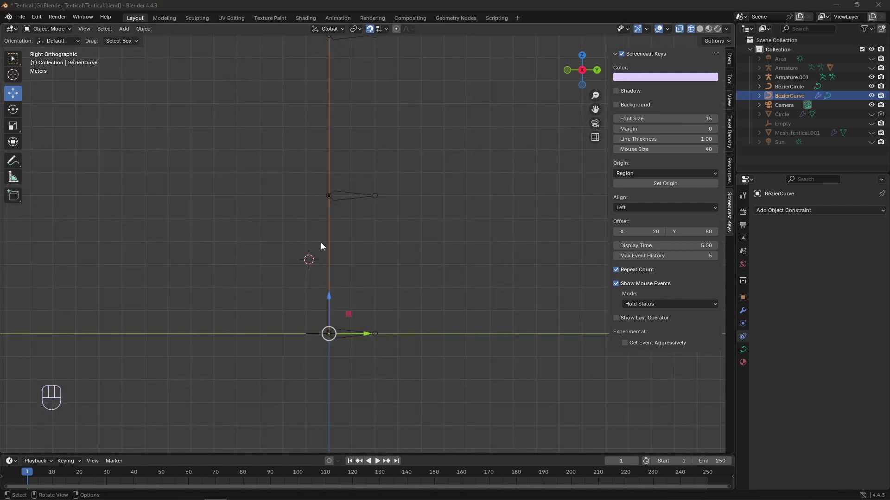
Step: Hook the curve's bottom control point and the lower middle control point each to a new object
key("Tab")
left_click(327, 334)
scroll(297, 306, "up", 3)
key("ctrl+h")
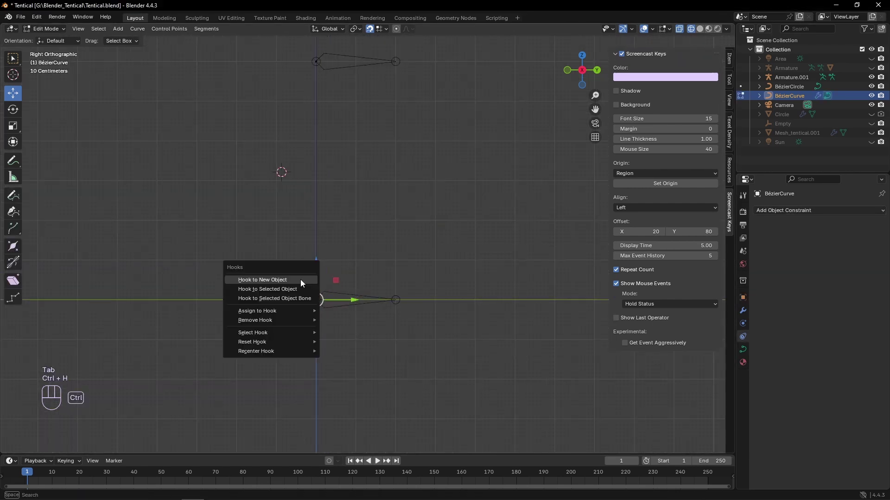
left_click(262, 281)
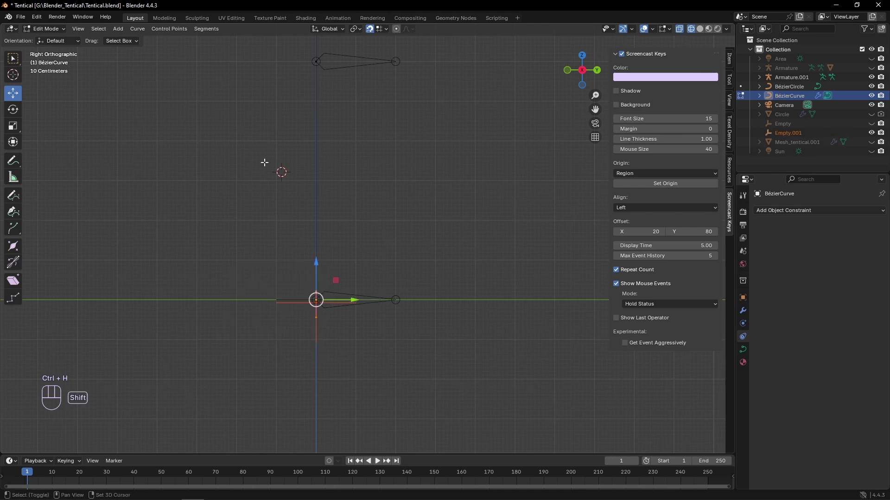
middle_click_drag(264, 160, 266, 282, "shift")
left_click(318, 183)
key("ctrl+h")
left_click(290, 203)
middle_click_drag(270, 126, 277, 275, "shift")
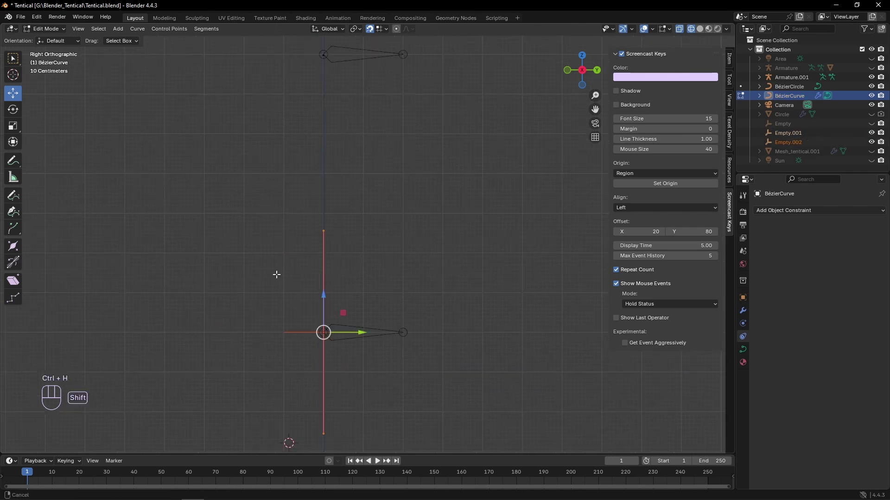
Step: Hook the upper middle and top control points each to a new object, finishing in Object Mode
scroll(277, 275, "up", 1, "shift")
left_click(338, 117)
scroll(280, 204, "up", 4, "shift")
key("ctrl+h")
left_click(267, 204)
scroll(281, 178, "up", 7, "shift")
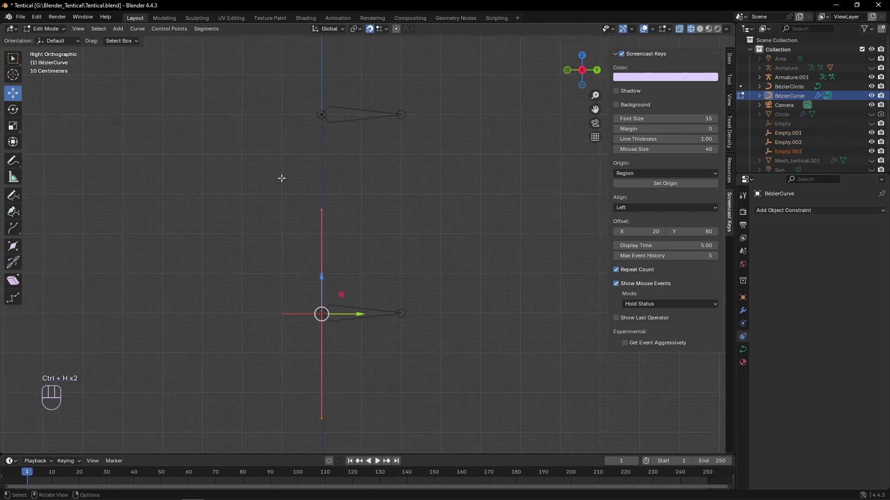
left_click_drag(296, 103, 334, 133)
key("ctrl+h")
left_click(328, 143)
key("Tab")
Step: Add a Copy Transforms constraint to Empty.004 at the curve's top, with Armature.001 as its target
left_click(323, 131)
middle_click_drag(358, 130, 444, 154, "shift")
scroll(444, 154, "up", 1)
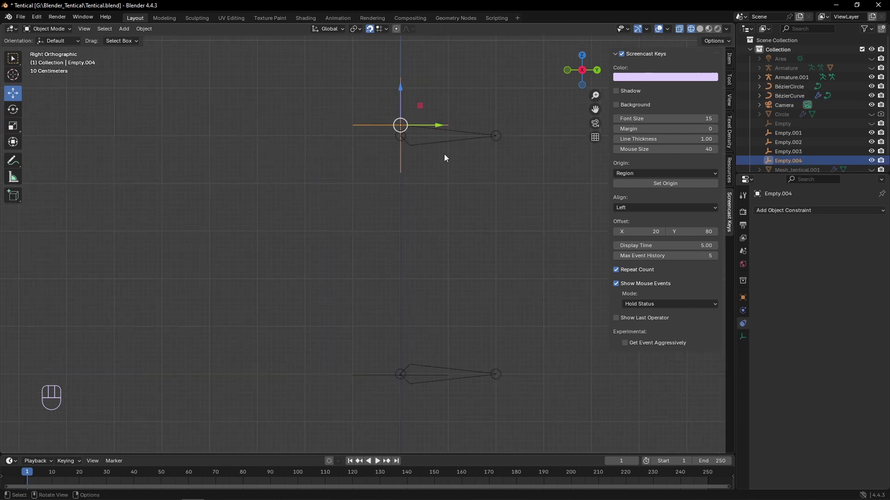
left_click(790, 213)
left_click(691, 257)
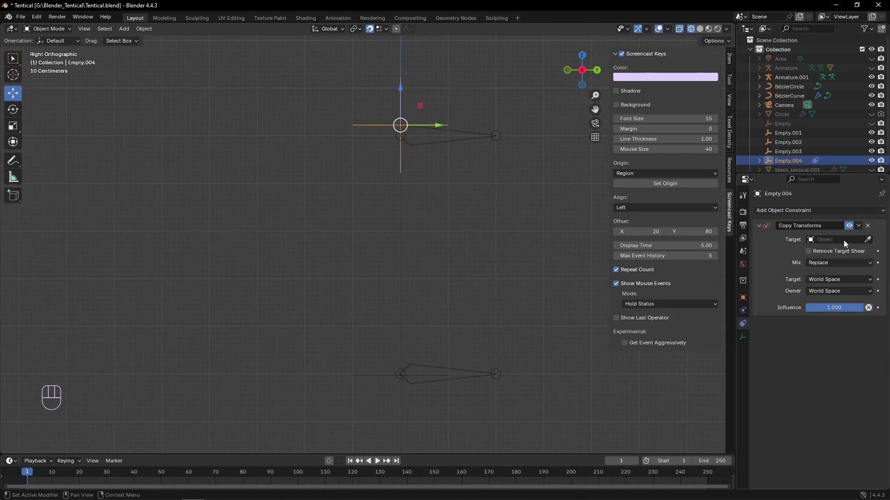
left_click(834, 239)
left_click(778, 272)
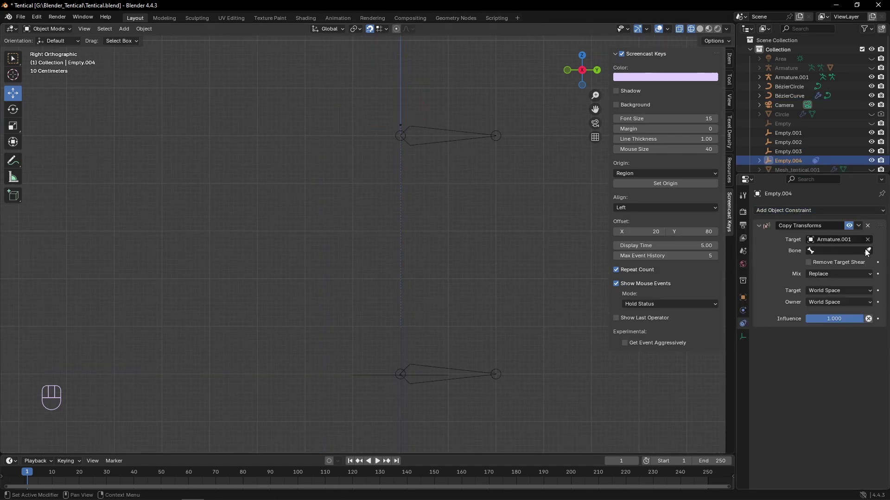
Step: Try to pick the constraint's target bone directly in the viewport, and switch the viewport to solid shading
left_click(497, 136)
key("z")
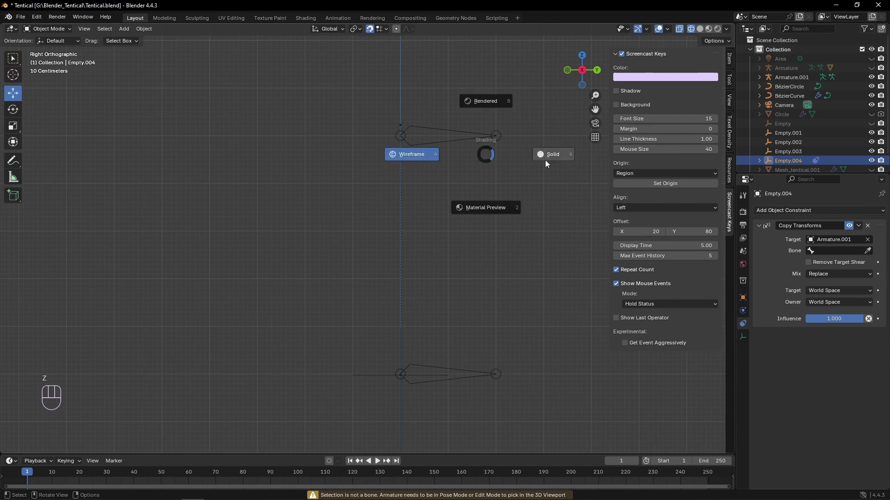
left_click(459, 133)
scroll(354, 169, "down", 2)
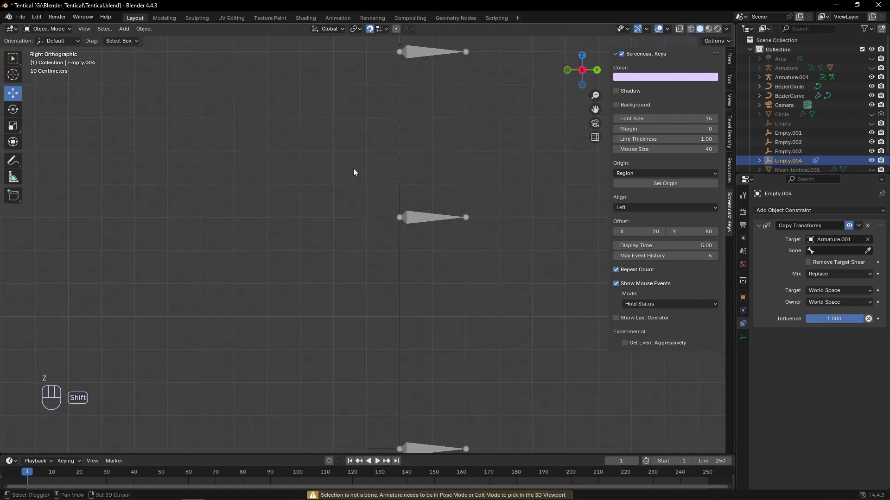
scroll(363, 177, "down", 1)
scroll(366, 184, "down", 1)
key("Tab")
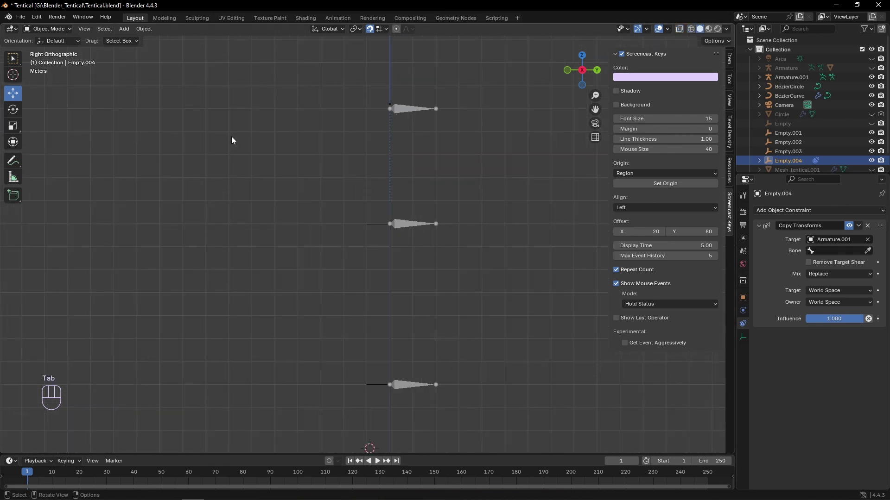
Step: Set the target bone of Empty.004's Copy Transforms constraint to Bone.001
left_click(840, 251)
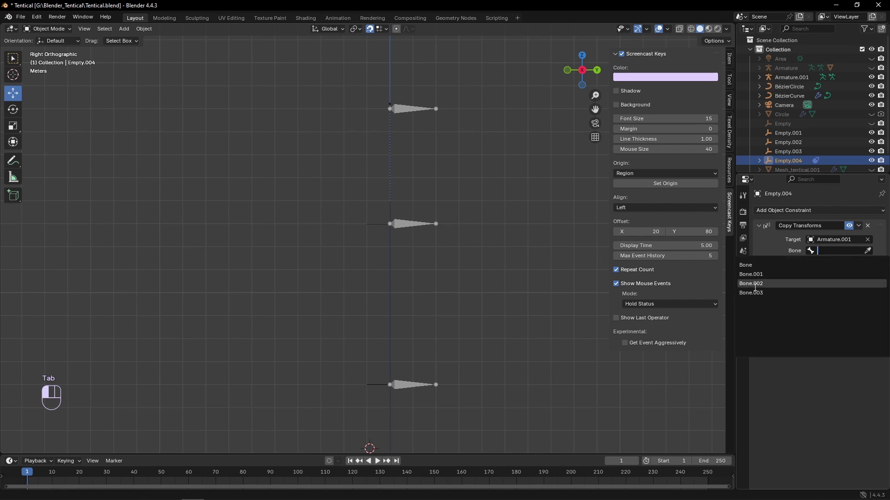
left_click(755, 286)
left_click(814, 252)
left_click(762, 275)
Step: Give Empty.003 a Copy Transforms constraint targeting Bone.002 of Armature.001
left_click(392, 214)
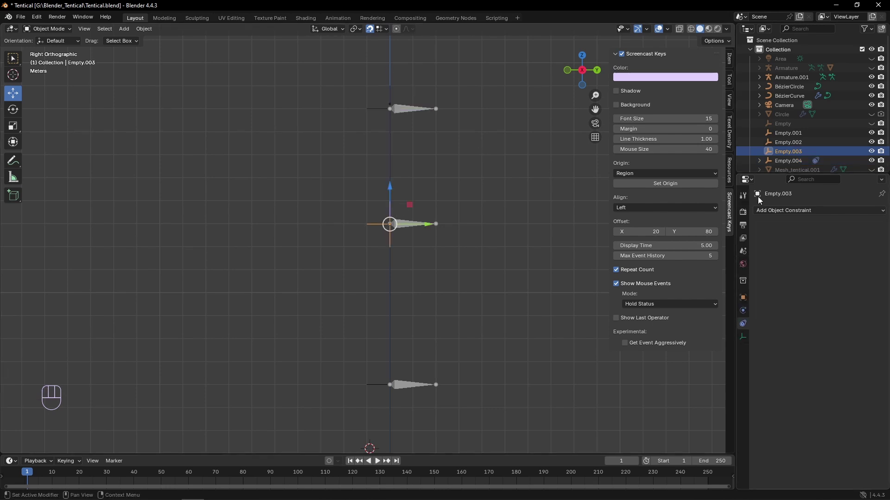
left_click(786, 211)
left_click(723, 246)
left_click(837, 240)
left_click(835, 273)
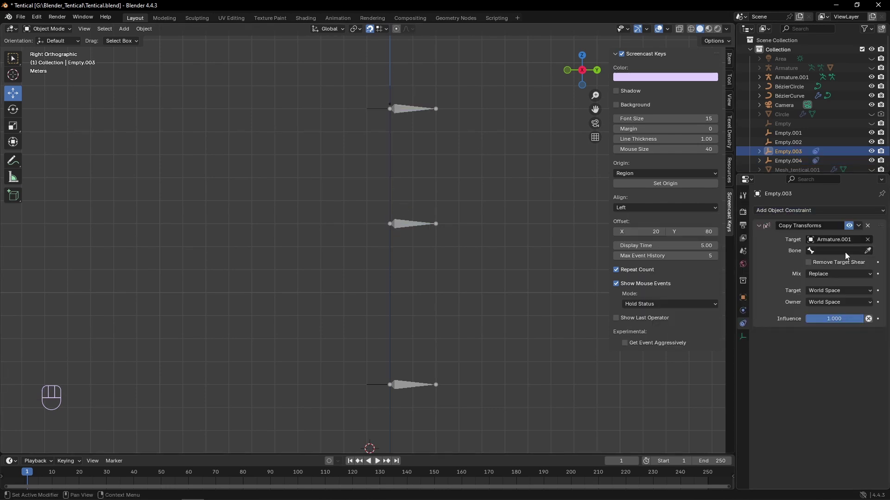
left_click(839, 251)
left_click(778, 288)
Step: Give Empty.002 a Copy Transforms constraint targeting Bone.003 of Armature.001
left_click(381, 391)
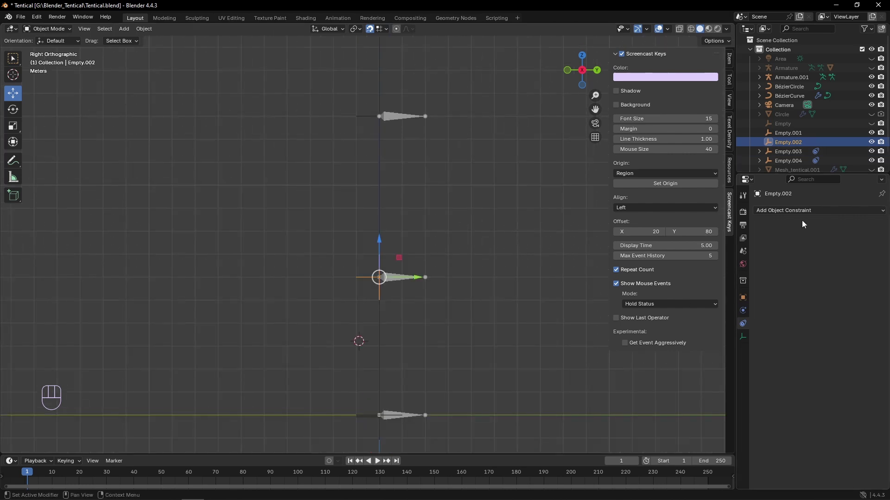
left_click(803, 211)
left_click(728, 269)
left_click(830, 239)
left_click(773, 272)
left_click(843, 251)
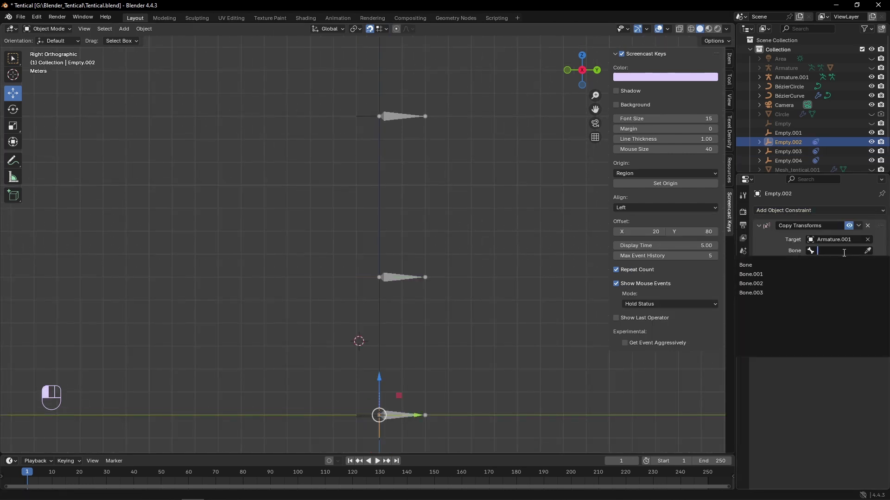
left_click(779, 292)
Step: Give Empty.001 at the curve's base a Copy Transforms constraint targeting the bone named Bone in Armature.001
middle_click_drag(436, 314, 461, 209, "shift")
left_click(394, 313)
left_click(390, 315)
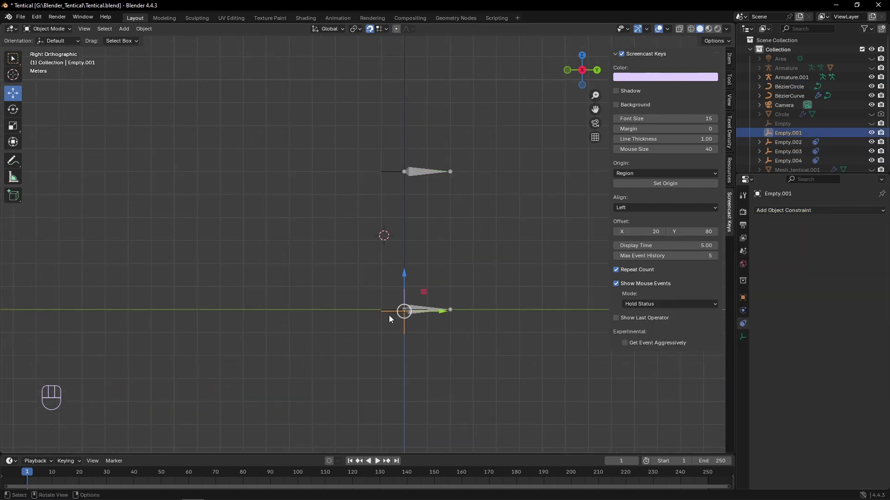
left_click(775, 210)
left_click(727, 268)
left_click(830, 240)
left_click(769, 272)
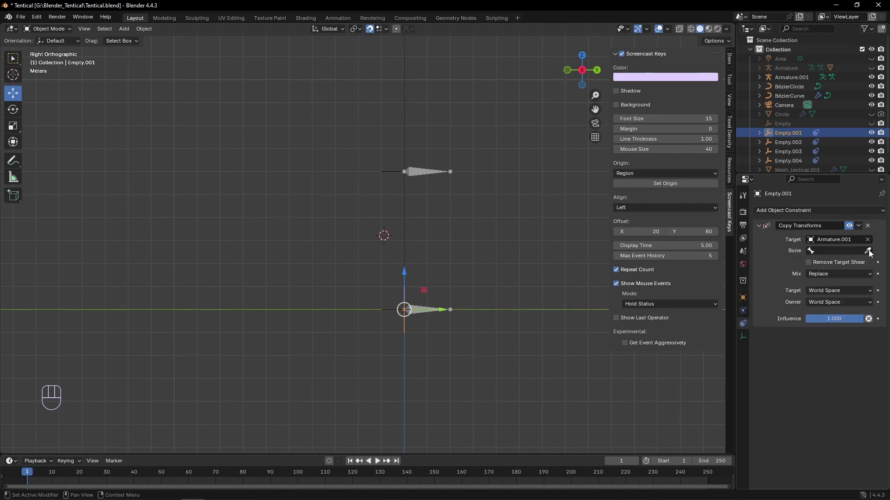
left_click(868, 251)
left_click(848, 250)
left_click(765, 265)
Step: Unhide Mesh_tentical.001, select it and open its modifier settings
left_click(432, 172)
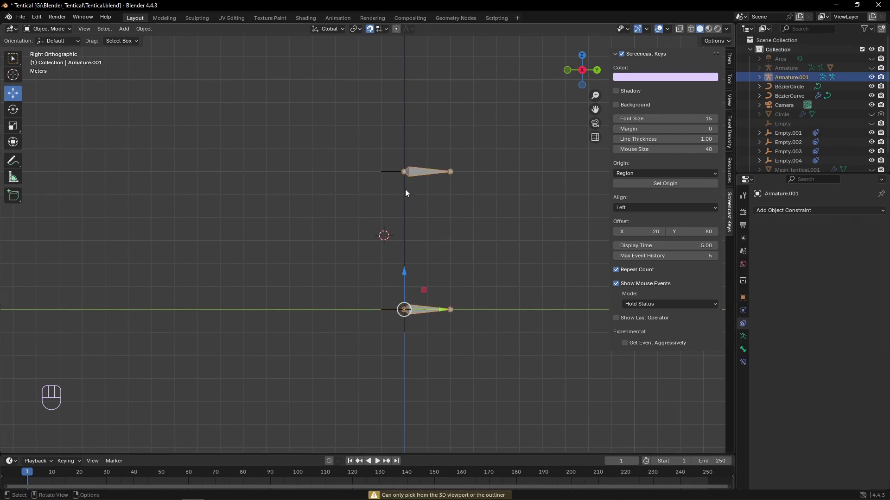
left_click(405, 193)
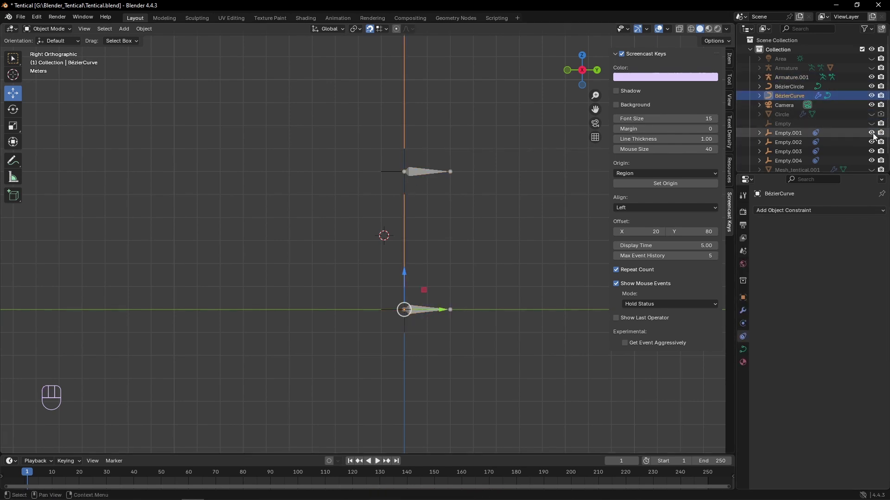
scroll(873, 136, "down", 1)
left_click(871, 153)
left_click(797, 154)
left_click(743, 310)
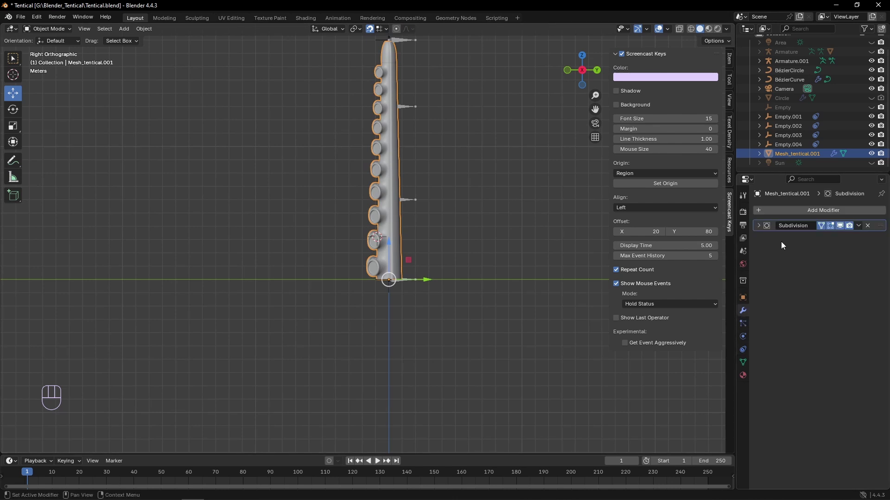
Step: Add a Curve modifier to Mesh_tentical.001 and set its curve object to BézierCurve
left_click(780, 211)
left_click(749, 245)
mouse_move(742, 253)
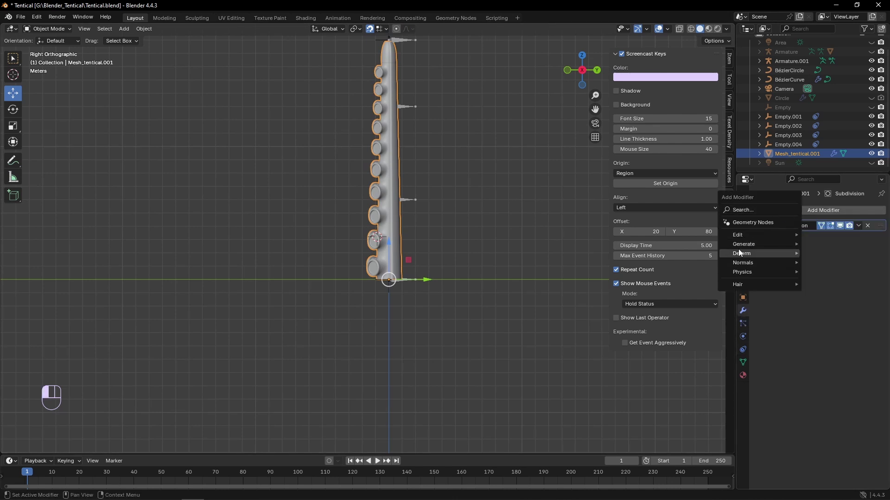
left_click(826, 272)
left_click(836, 252)
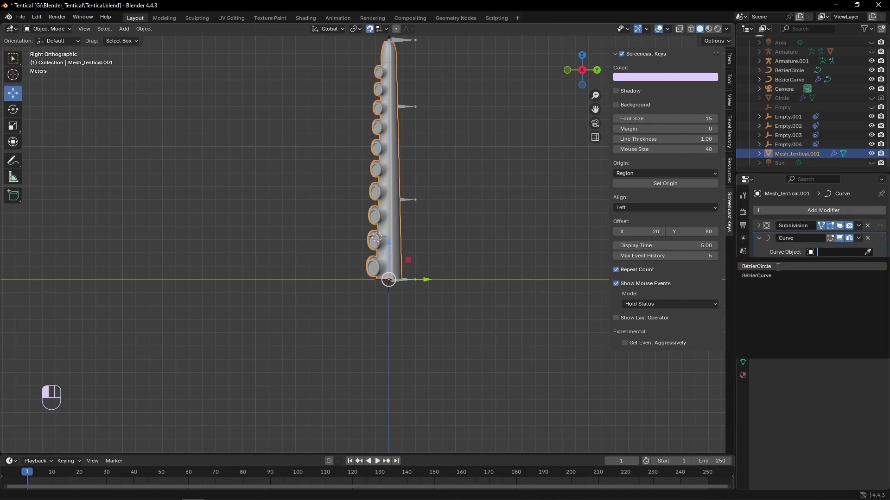
left_click(788, 252)
left_click(788, 276)
Step: Try the Curve modifier's different deform axes on the tentacle and set the axis to Z
left_click(816, 264)
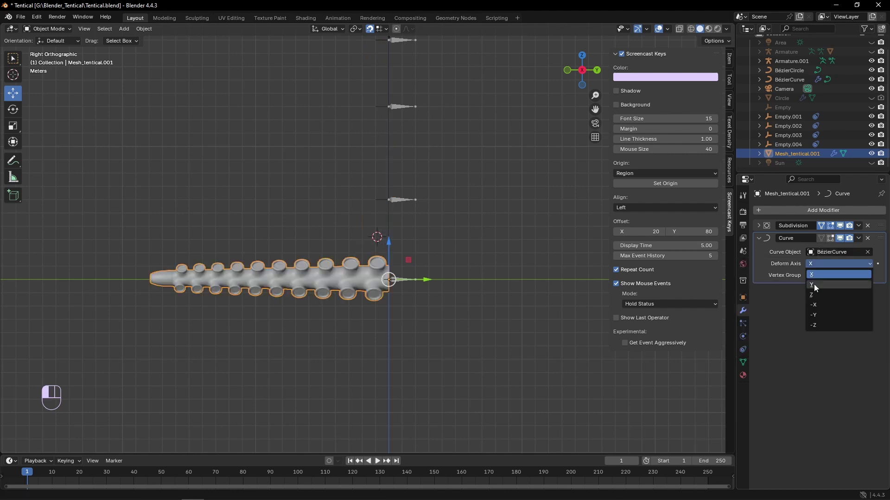
left_click(814, 285)
left_click(819, 264)
left_click(813, 294)
left_click(813, 264)
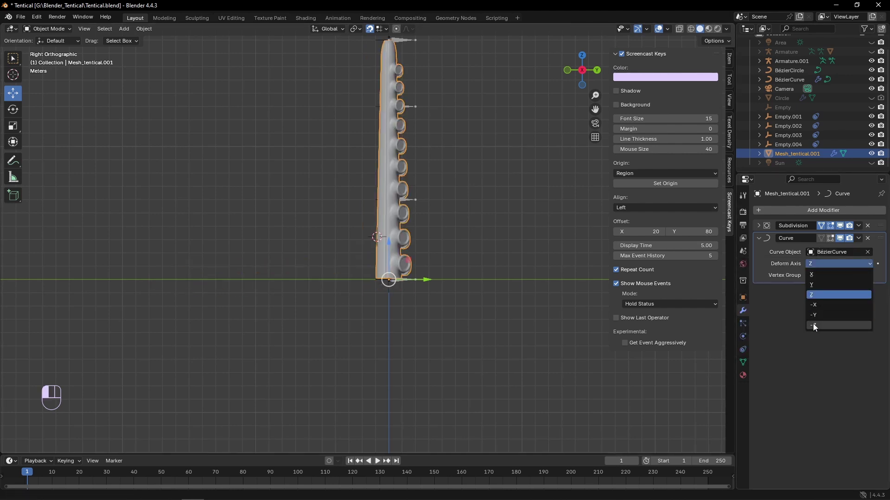
left_click(813, 324)
left_click(816, 263)
left_click(818, 313)
left_click(822, 264)
left_click(825, 304)
left_click(825, 264)
left_click(821, 295)
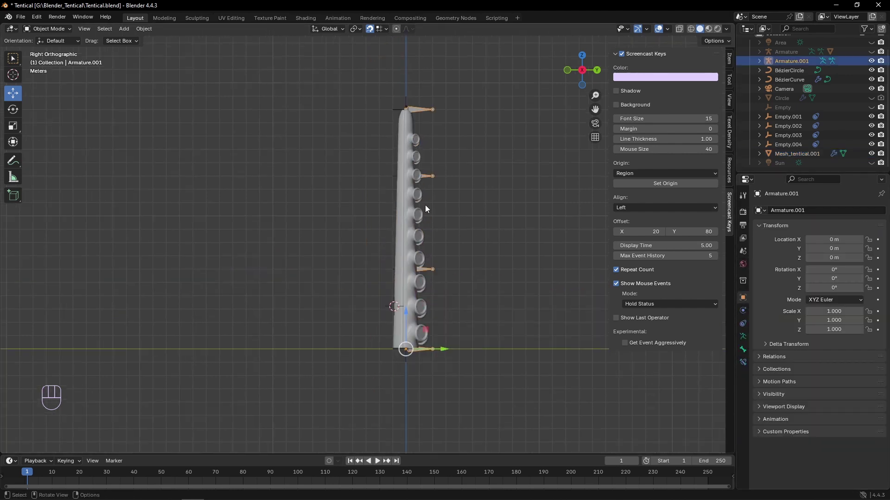
Step: In Pose Mode, test the deformation by moving the upper middle bone along positive Y with snapping off
key("KP_1")
key("KP_3")
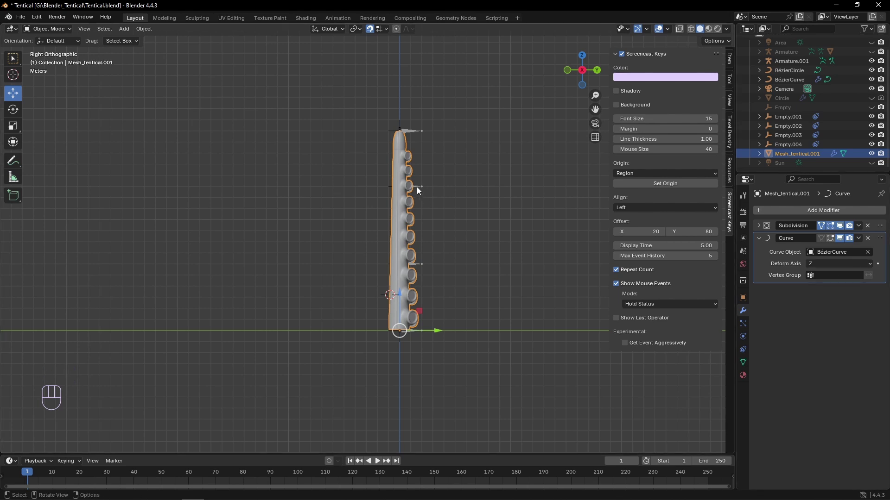
left_click(416, 187)
scroll(417, 187, "up", 3)
key("Tab")
left_click(52, 28)
left_click(52, 59)
left_click_drag(441, 129, 481, 129)
left_click(383, 28)
mouse_move(481, 129)
left_mouse_down()
mouse_move(461, 136)
mouse_move(486, 123)
left_mouse_up()
middle_click_drag(427, 84, 432, 144, "shift")
Step: Move the tentacle's tip bone toward negative Y and rotate it upward to test the curl
left_click(447, 114)
left_click_drag(449, 93, 361, 121)
left_click(13, 110)
middle_click_drag(409, 251, 406, 162, "shift")
left_click(454, 253)
Step: Undo the test moves and rotations of the control bones
key("ctrl+z")
key("ctrl+z")
key("ctrl+z")
key("ctrl+z")
key("ctrl+z")
key("ctrl+z")
key("ctrl+z")
key("ctrl+z")
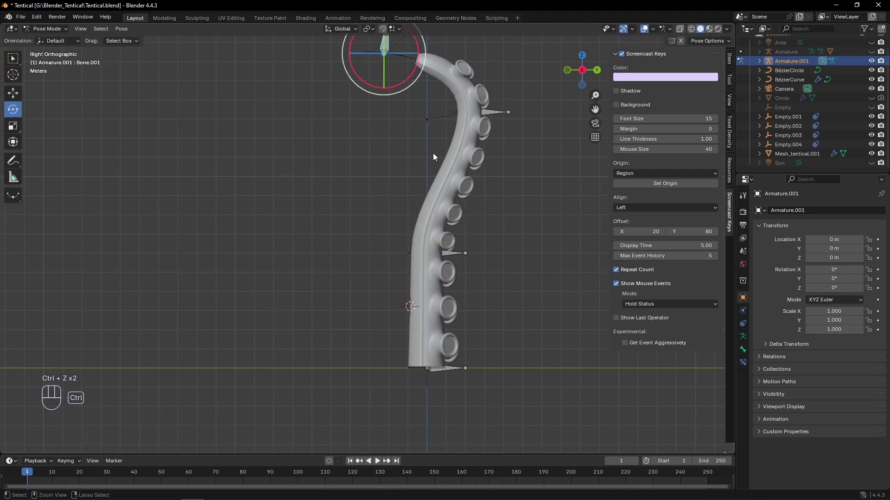
Step: Try to find the custom shape setting for the upper middle bone in Edit Mode by filtering the properties for "cus" and "sha"
left_click(46, 29)
left_click(46, 48)
left_click(743, 350)
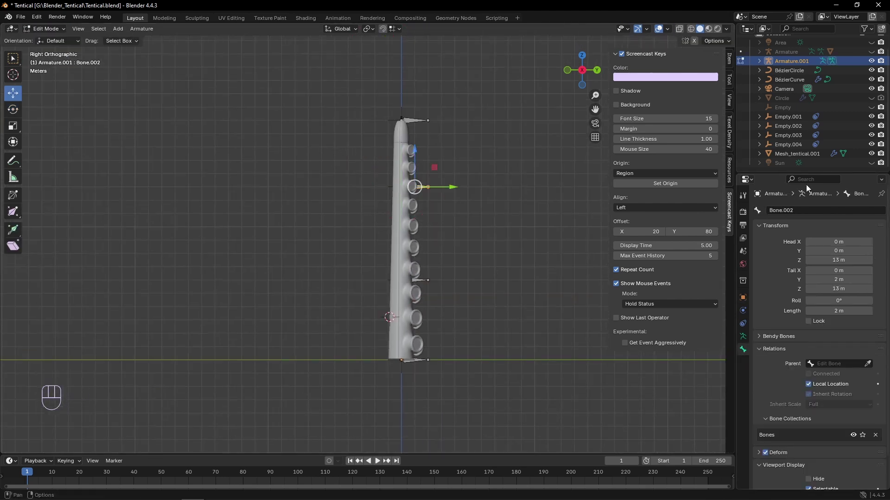
left_click(805, 180)
type("cus")
left_click(742, 337)
scroll(809, 378, "down", 2)
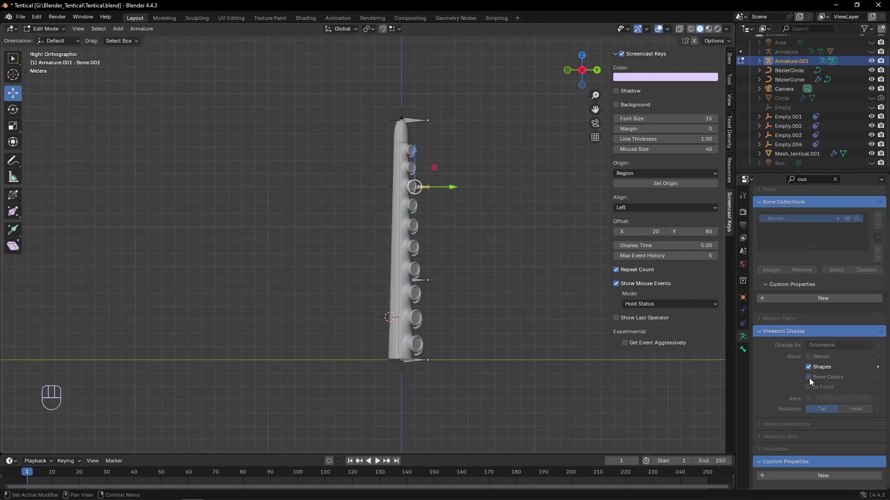
scroll(809, 379, "up", 2)
left_click(808, 179)
key("BackSpace")
type("sha")
left_click(743, 350)
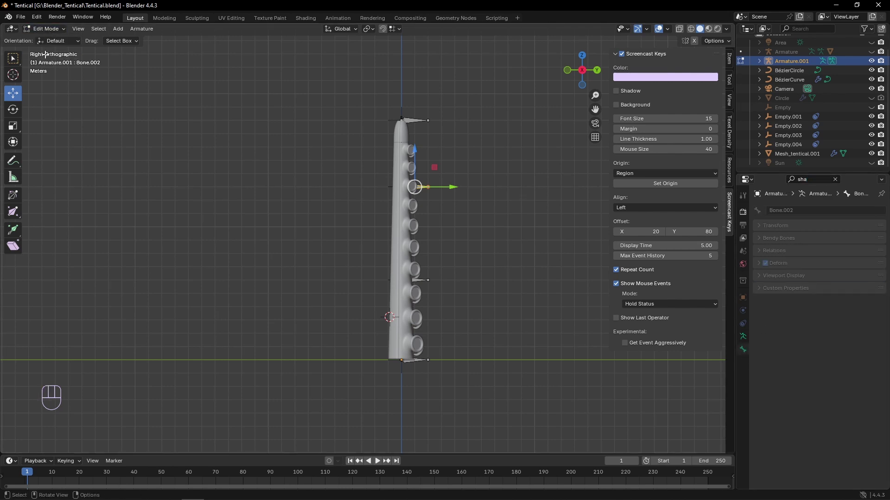
Step: In Pose Mode, filter the properties for "sh" and set the upper middle bone's custom shape object to BézierCircle
left_click(46, 28)
left_click(46, 58)
left_click(803, 180)
key("BackSpace")
type("shp")
key("BackSpace")
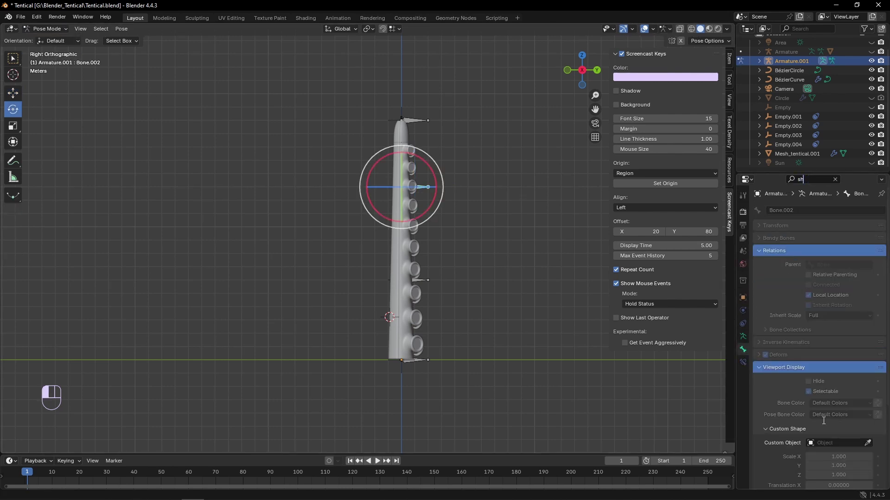
left_click(835, 443)
left_click(769, 373)
Step: Assign BézierCircle as the custom shape object of the lower middle, base and tip bones
left_click(415, 279)
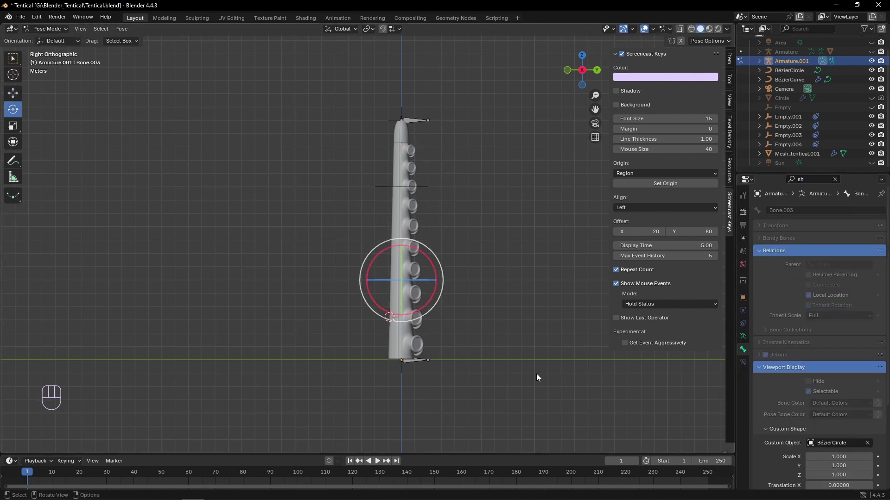
left_click(415, 360)
left_click(832, 443)
left_click(767, 373)
left_click(415, 120)
left_click(827, 443)
left_click(767, 373)
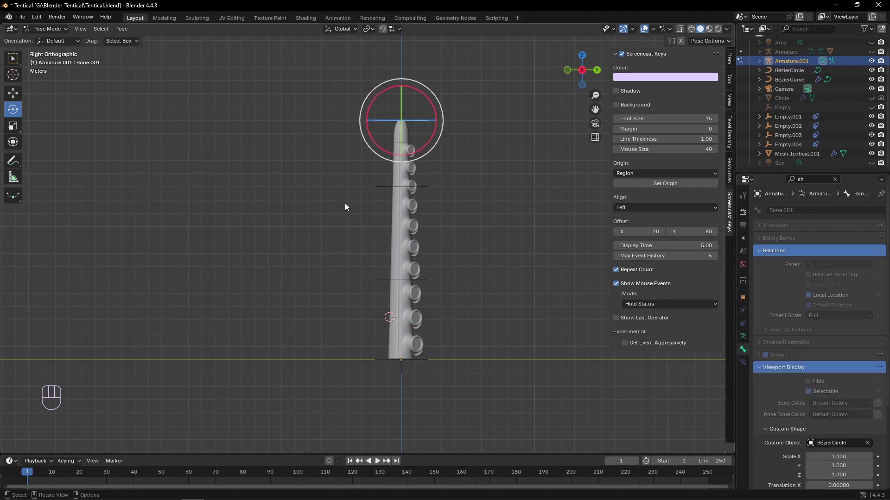
Step: Test the upper middle bone's circle control by moving it toward negative Y, and undo the move
left_click(383, 187)
middle_click_drag(461, 181, 474, 215)
left_click(13, 94)
middle_click_drag(392, 188, 386, 199)
left_click_drag(442, 196, 411, 202)
key("ctrl+z")
left_click(423, 284)
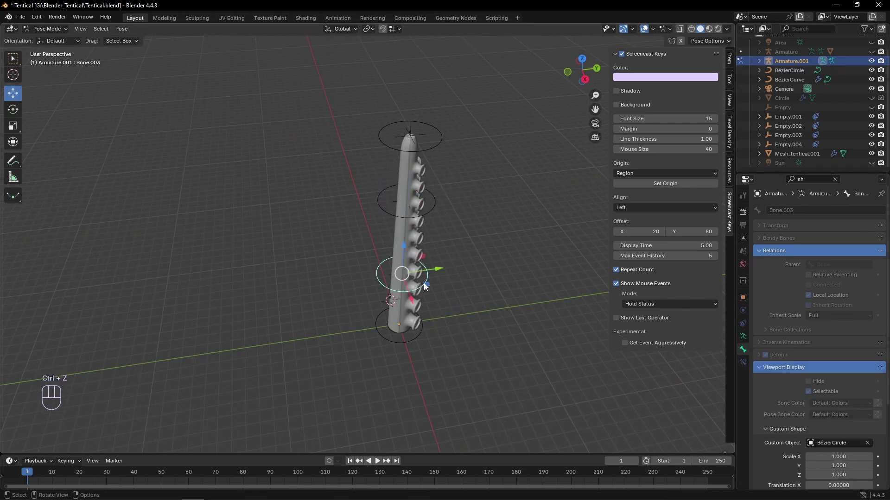
key("ctrl+z")
Step: In Object Mode, select the tentacle mesh and rotate it about the global Z axis in front view
key("KP_1")
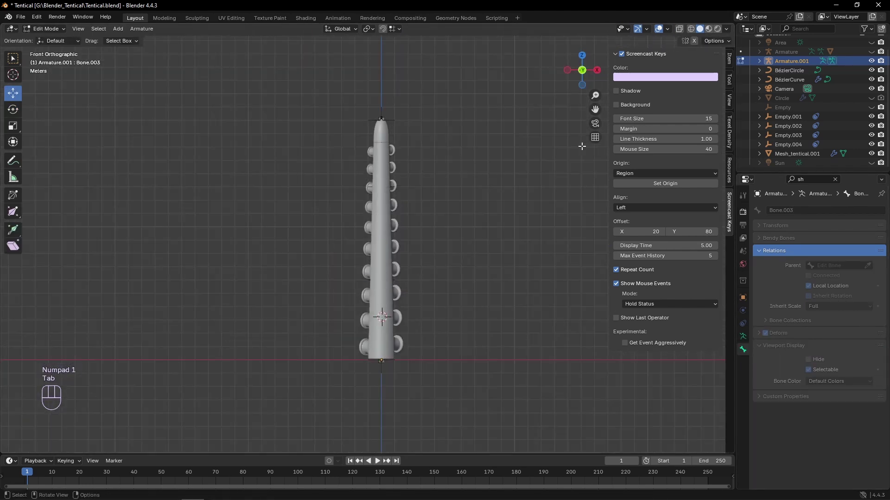
key("Tab")
left_click(369, 219)
key("r")
left_click(369, 218)
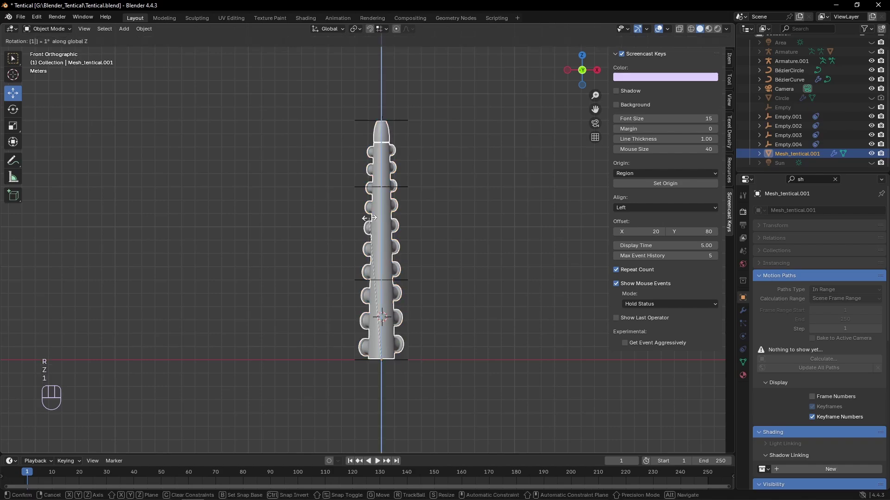